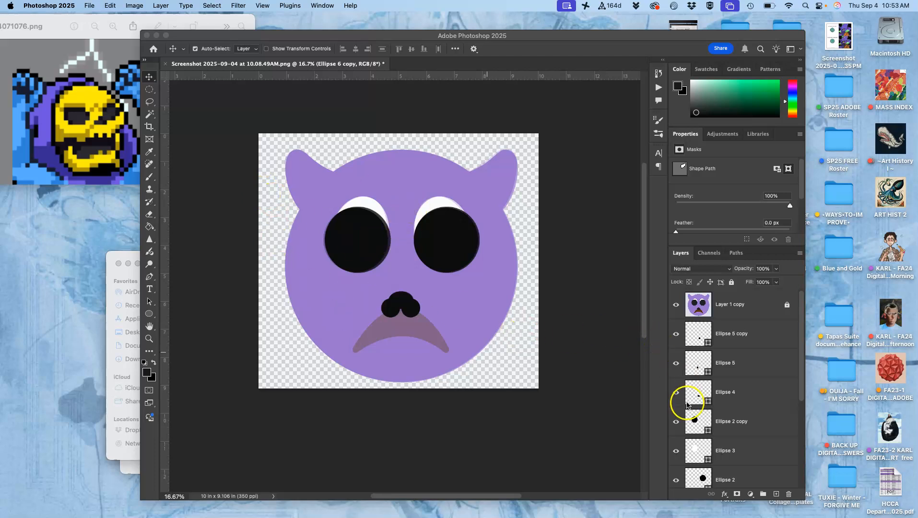
- Hide the two ear layers, Ellipse 6 copy and Ellipse 6
scroll(733, 425, "down", 5)
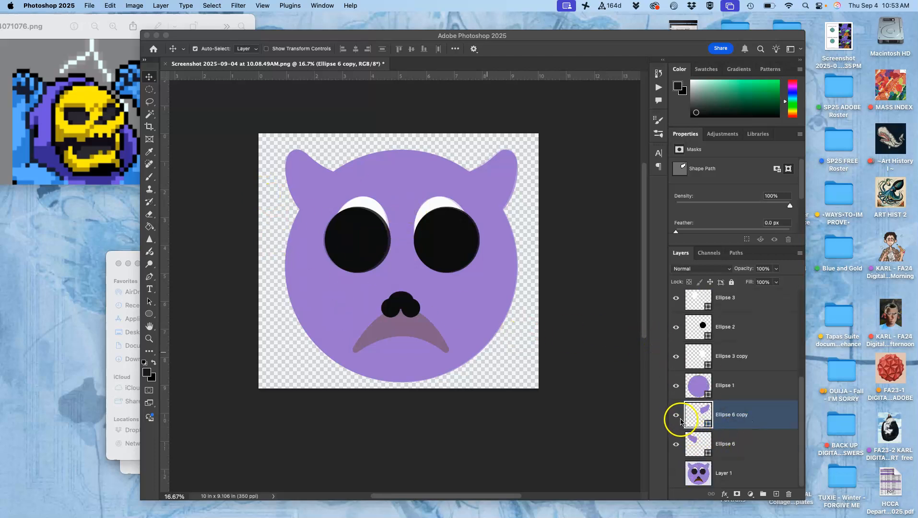
left_click(676, 416)
left_click(676, 443)
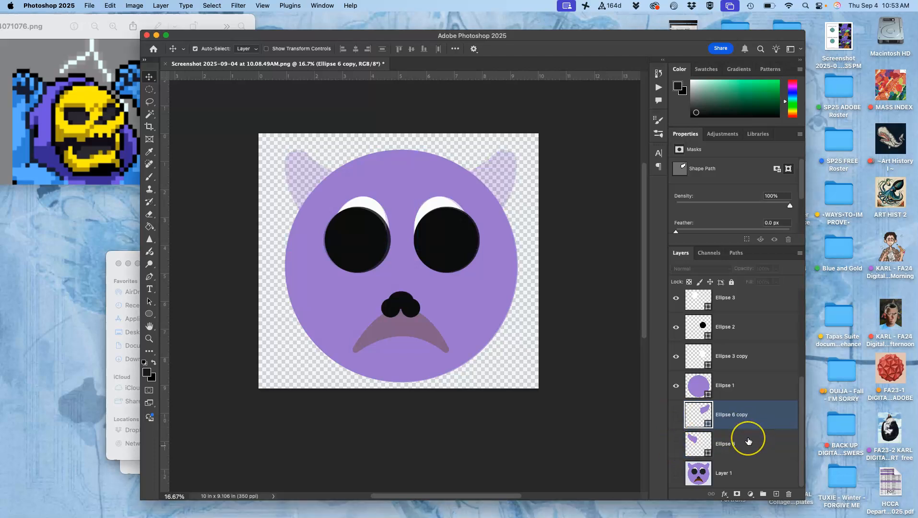
- Duplicate the purple head circle, Ellipse 1, and recolor the copy yellow, e8d63c
left_click(738, 388)
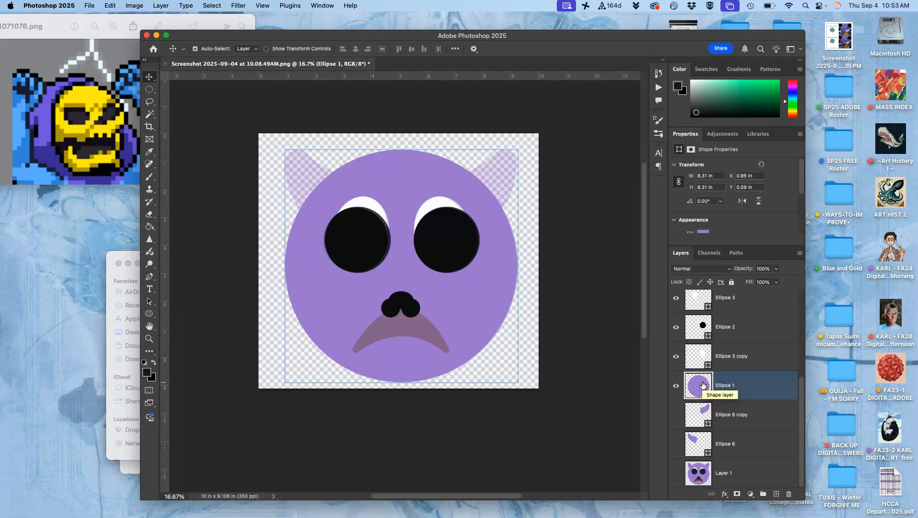
key("super+j")
left_click(700, 389)
double_click(700, 390)
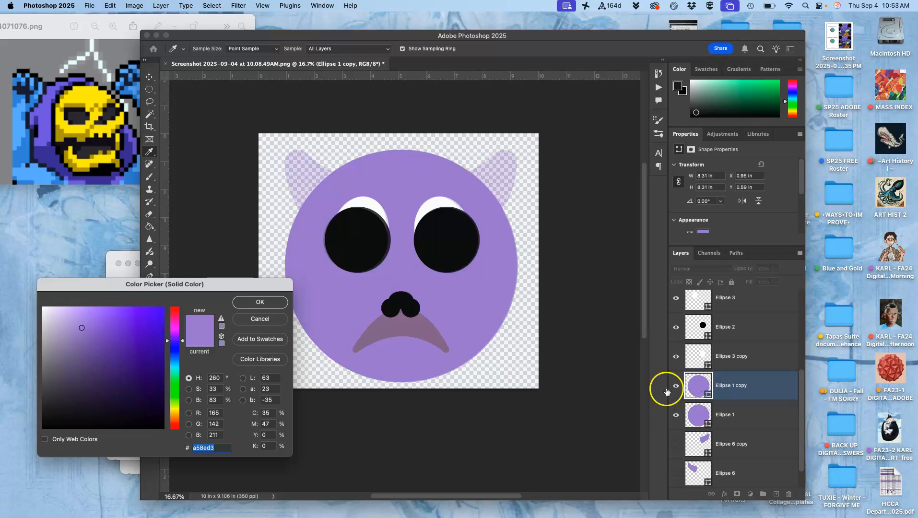
left_click(173, 408)
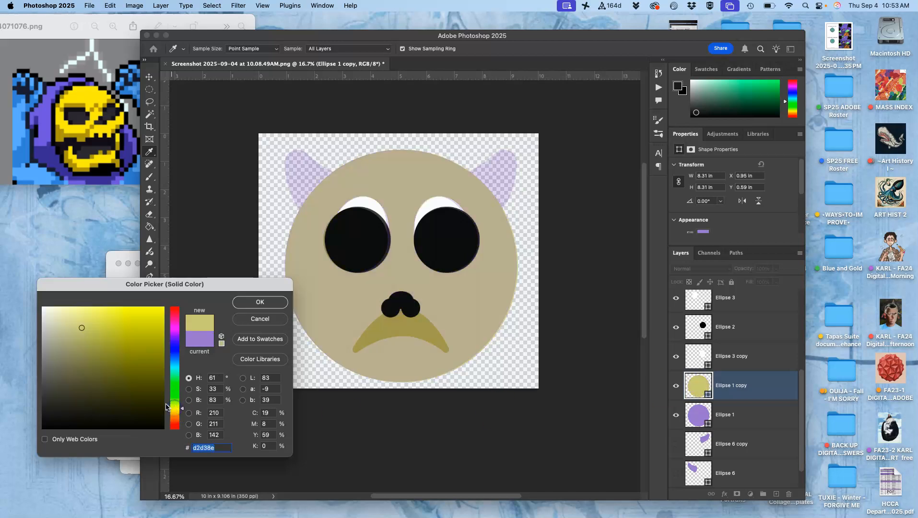
left_click_drag(137, 333, 141, 328)
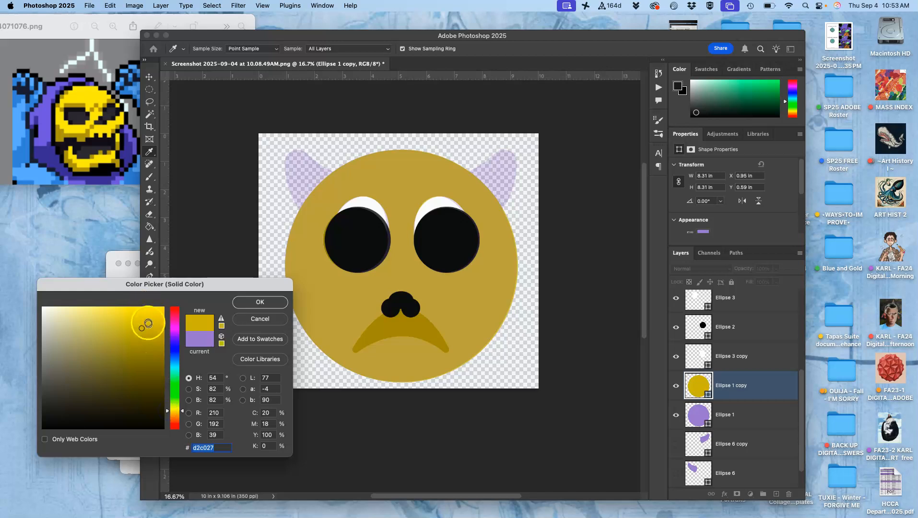
left_click(134, 324)
left_click_drag(134, 325, 133, 317)
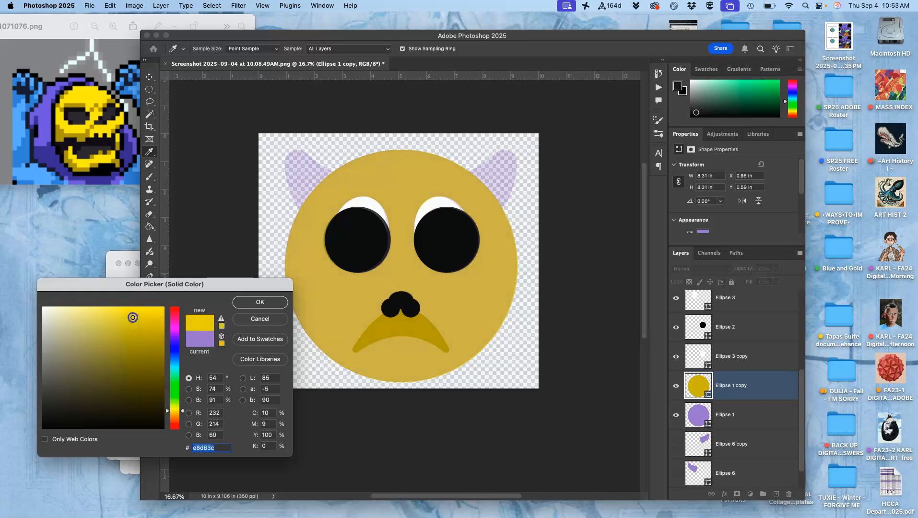
left_click(260, 302)
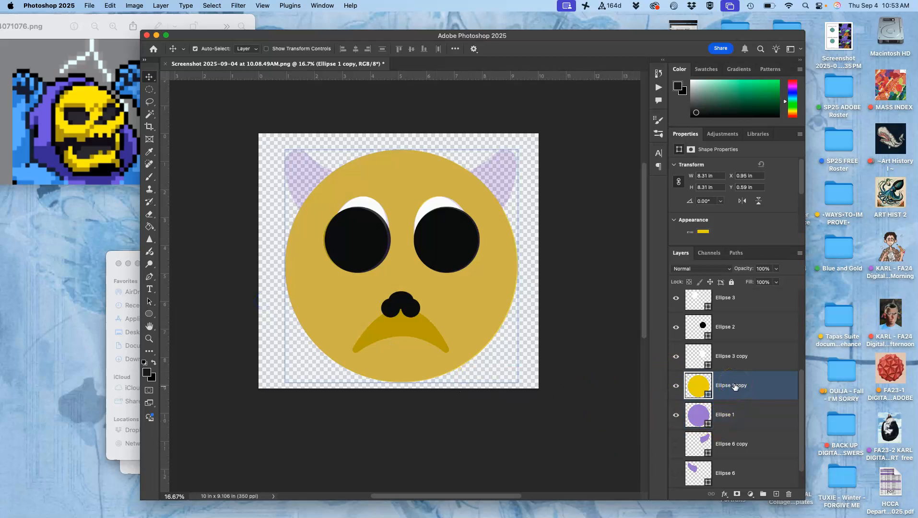
- Scale the yellow circle to about 84% around its center and warp its lower edge upward into a flattened upper-skull shape
key("super+t")
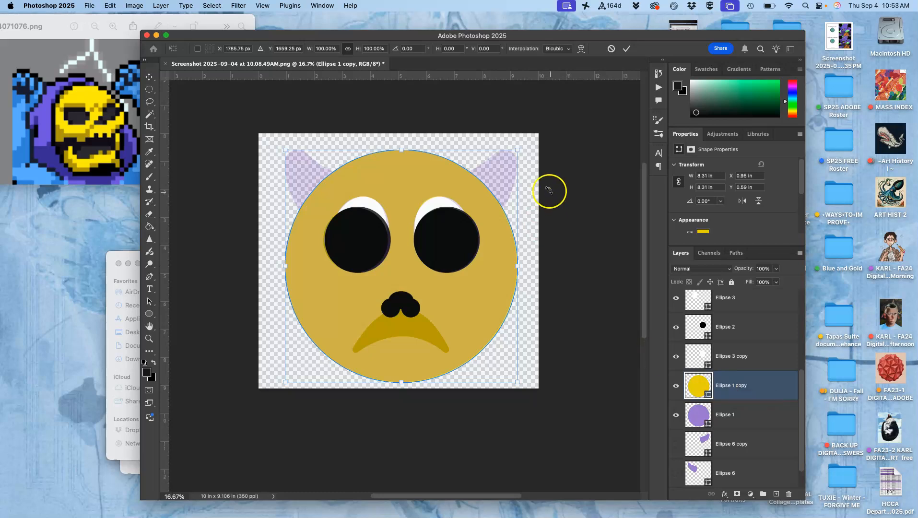
left_click_drag(517, 148, 496, 163)
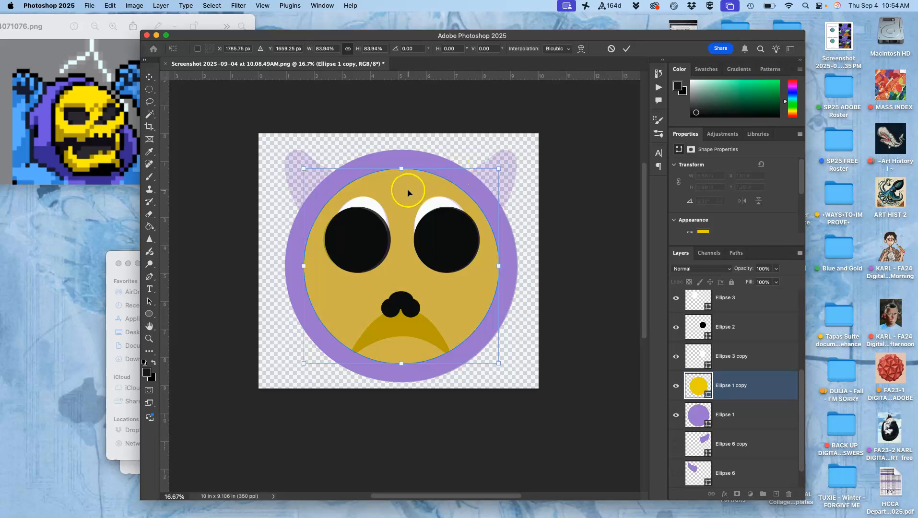
right_click(400, 274)
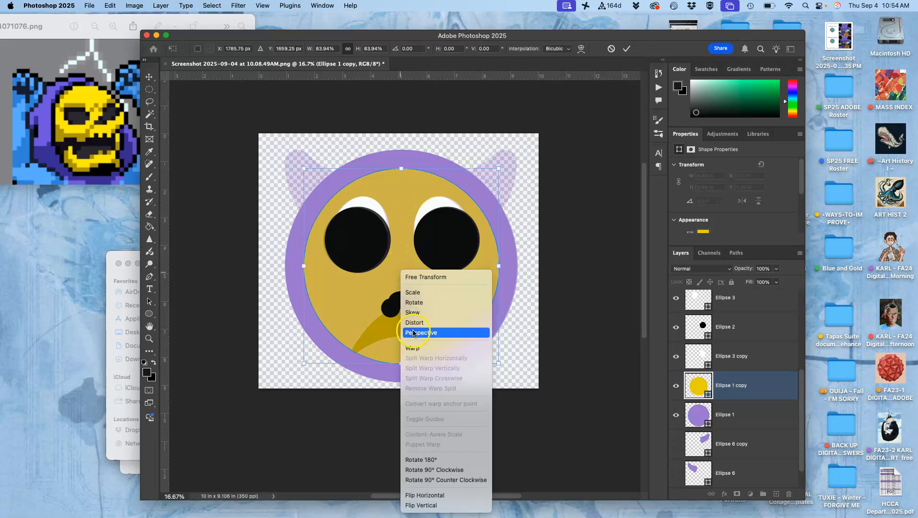
left_click(412, 349)
left_click_drag(343, 361, 340, 331)
left_click_drag(456, 345, 475, 322)
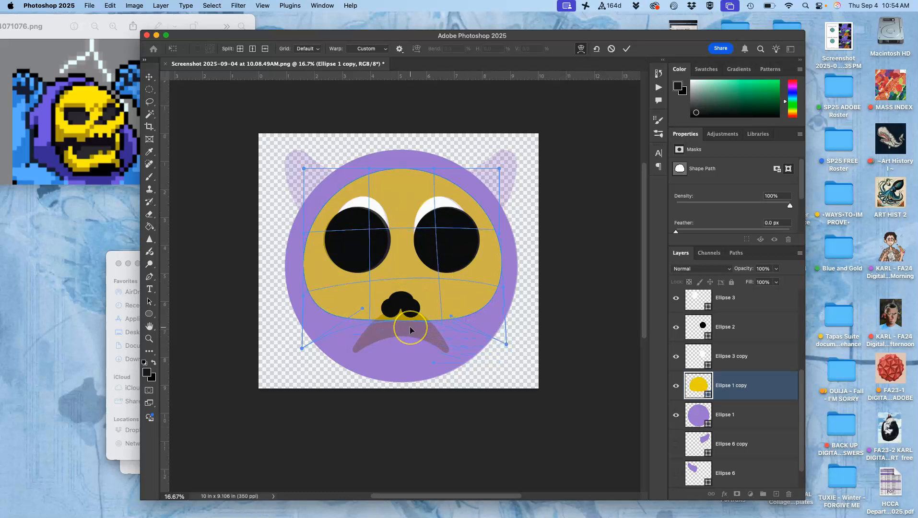
key("Return")
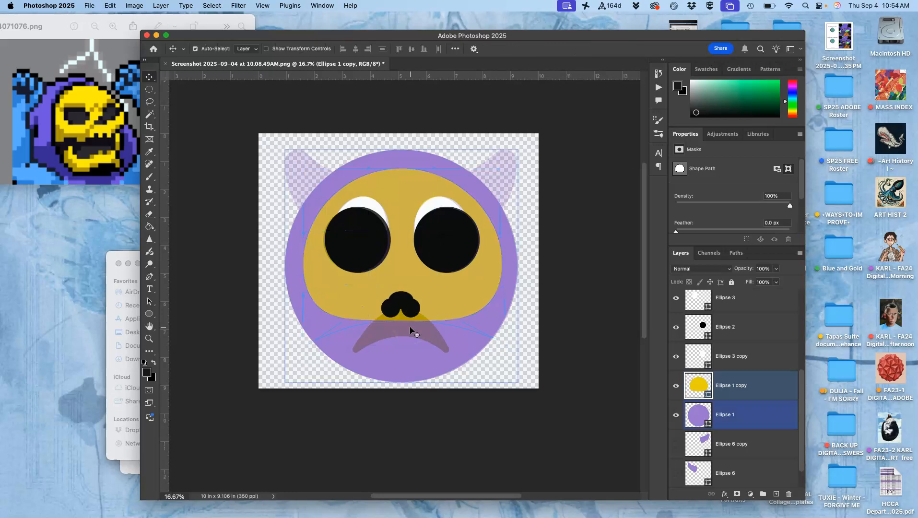
- Duplicate the warped yellow face shape and flip the copy vertically
key("super+j")
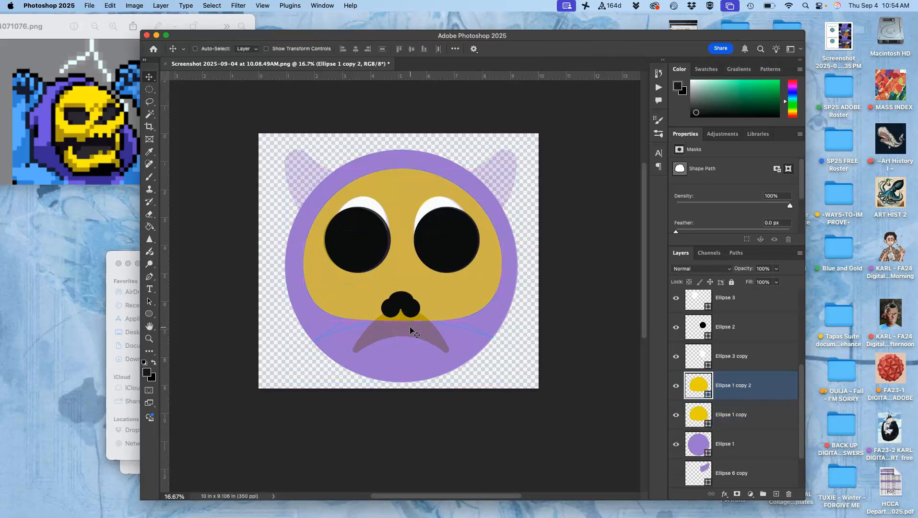
left_click(400, 328)
key("super")
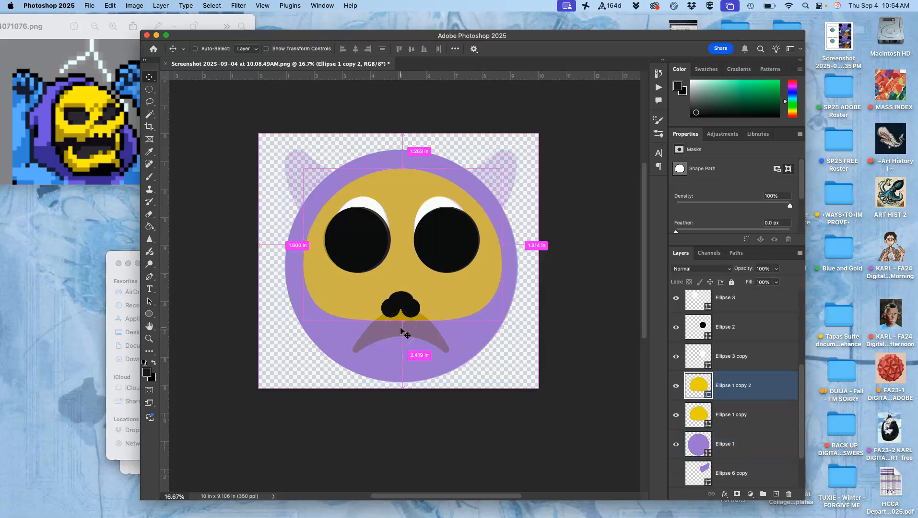
key("super+t")
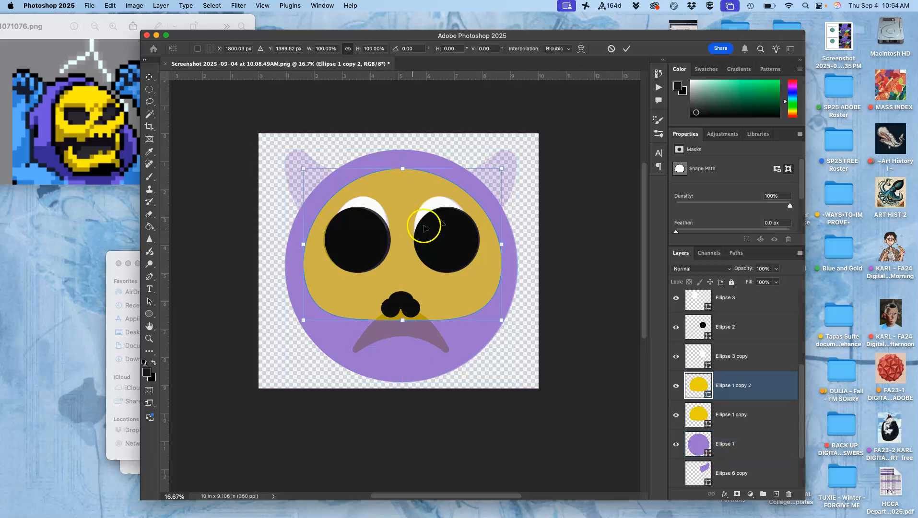
right_click(426, 193)
left_click(450, 420)
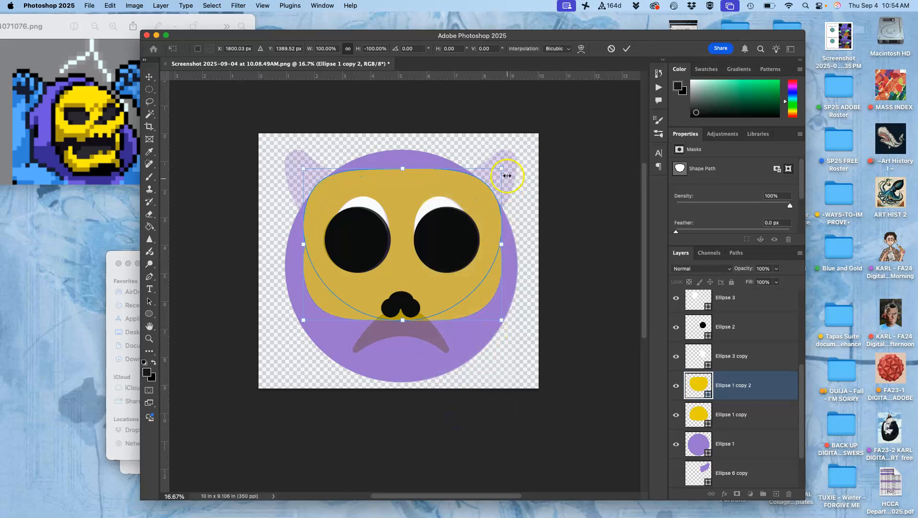
- Scale the yellow copy to about 53%, place it over the mouth and chin as a jaw, and flip it vertically
left_click_drag(504, 168, 469, 216)
left_click_drag(408, 244, 402, 343)
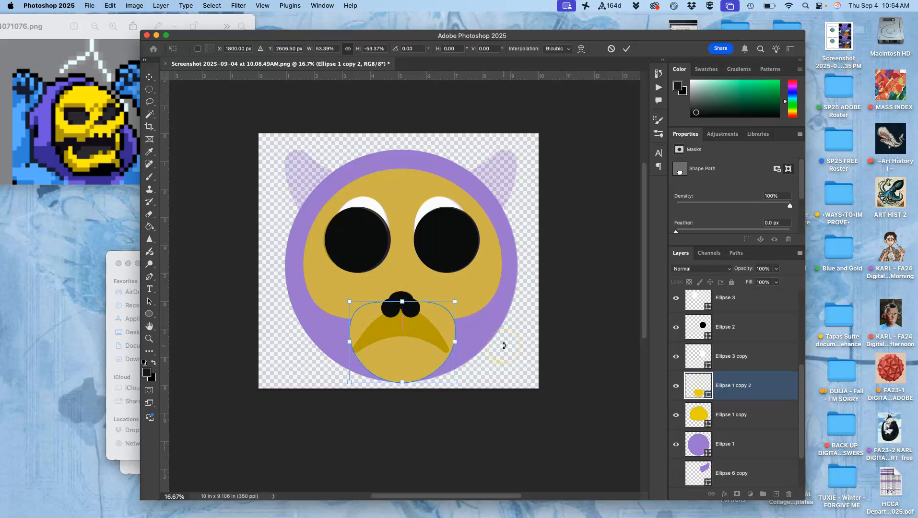
right_click(398, 356)
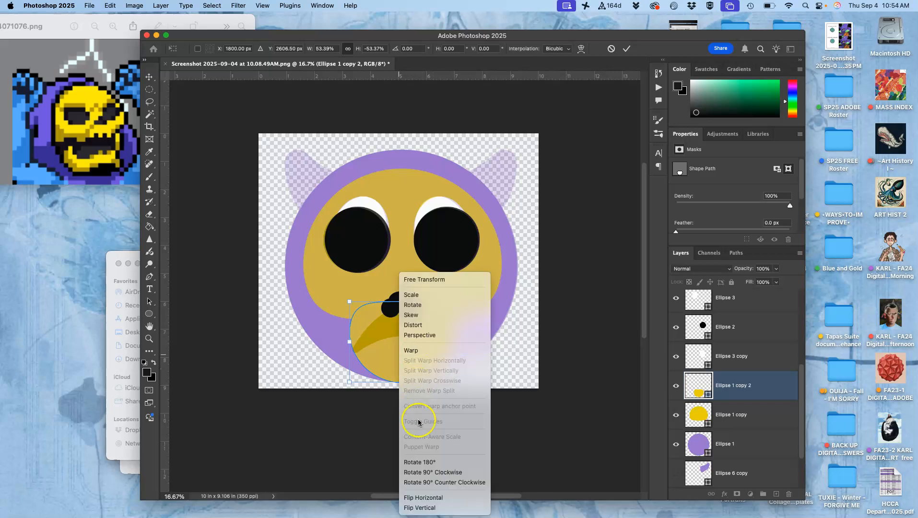
left_click(416, 508)
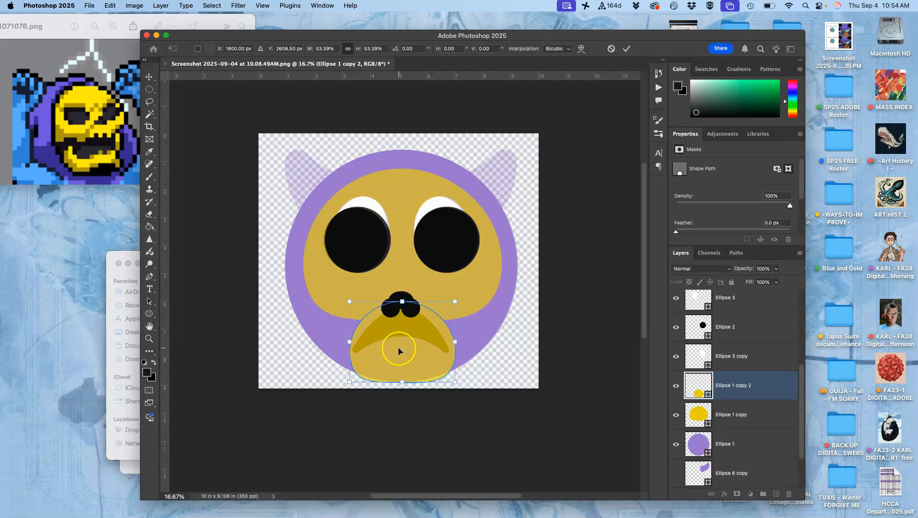
key("Return")
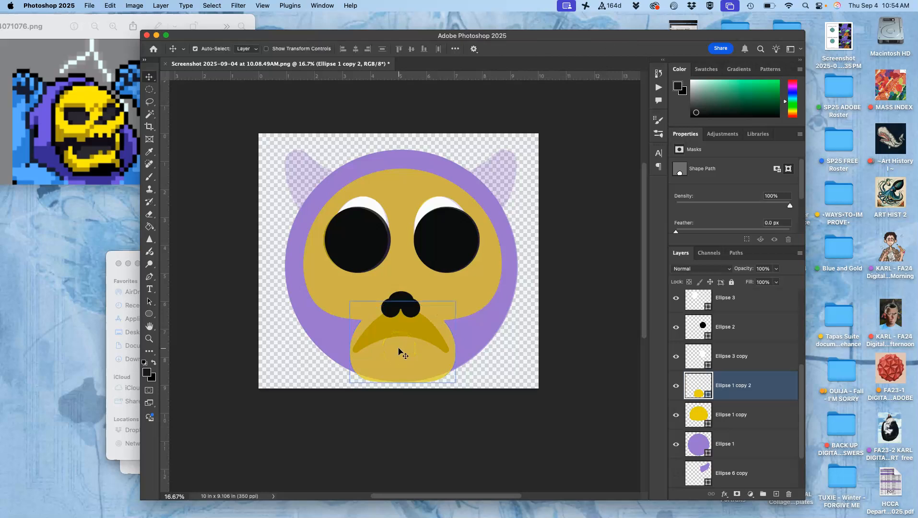
- Try the Move tool's Auto-Select option off and on, shift the right-hand black eye circle slightly, and undo that move
left_click(424, 261)
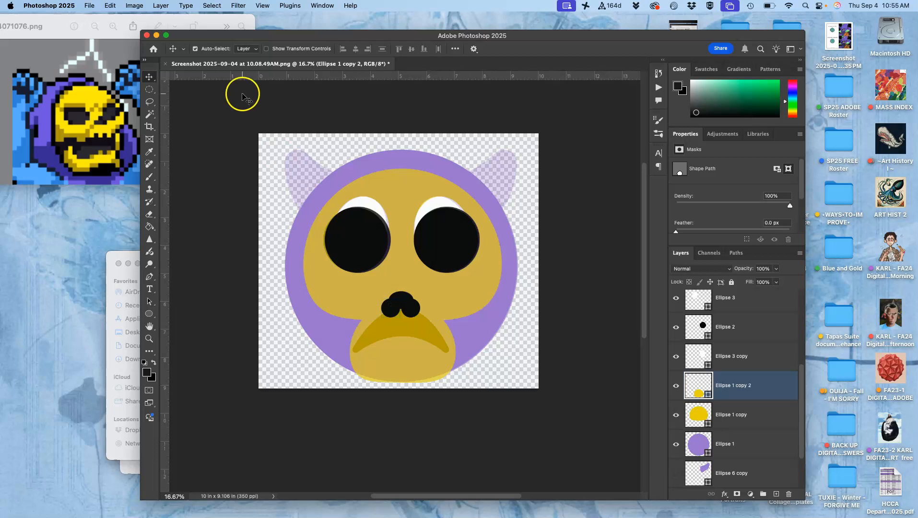
left_click(149, 78)
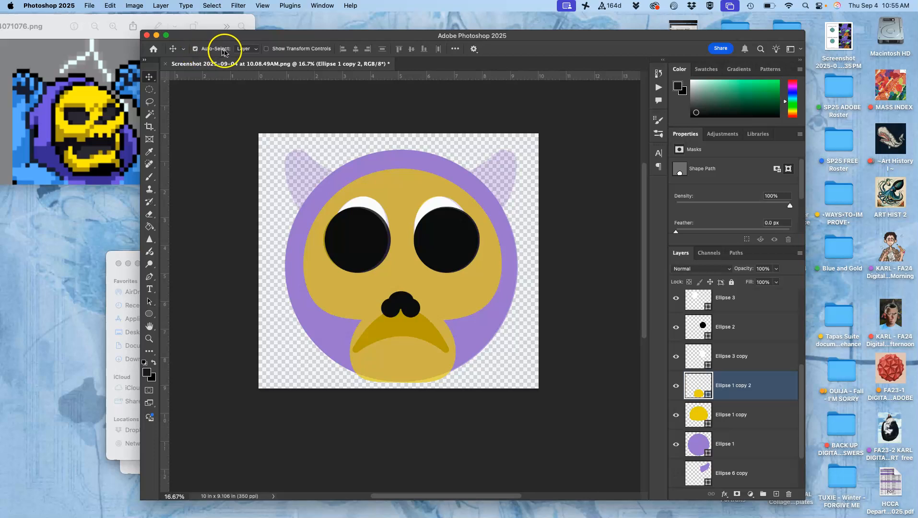
left_click(195, 49)
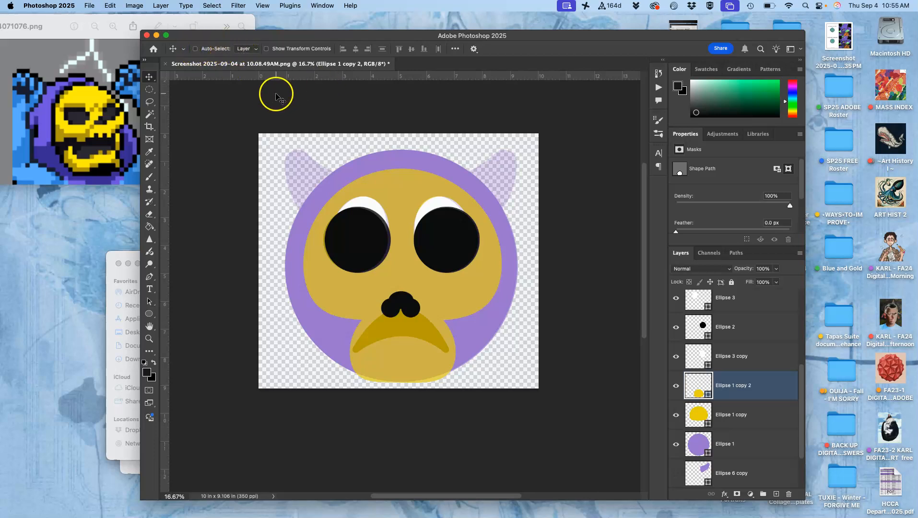
left_click(195, 48)
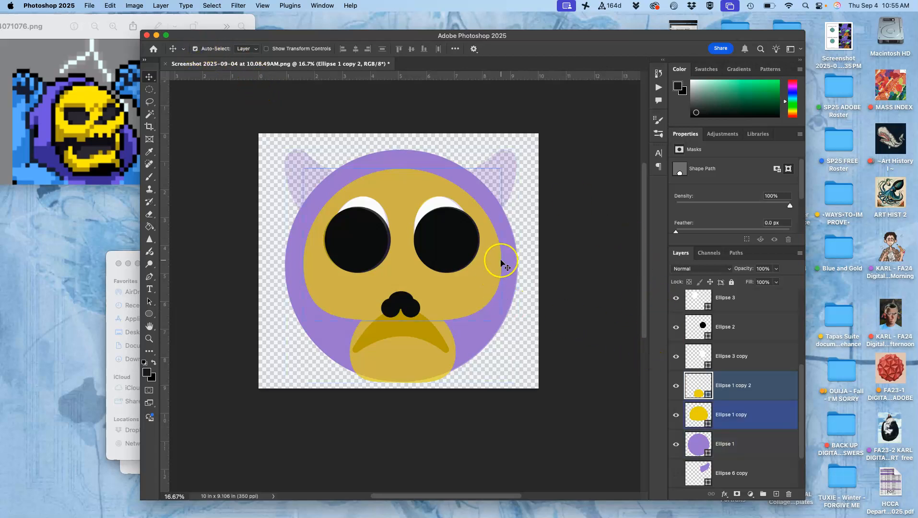
left_click(448, 249)
mouse_move(449, 251)
left_mouse_down()
mouse_move(452, 285)
mouse_move(449, 259)
left_mouse_up()
key("super+z")
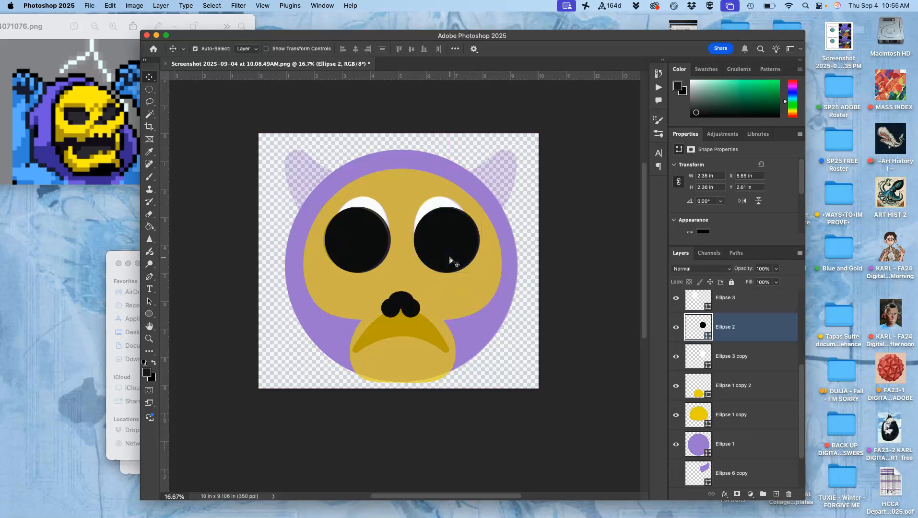
- Select the three black nose ellipses, Ellipse 4, Ellipse 5 and Ellipse 5 copy, and nudge them up to Y 5.17 in
left_click(391, 314)
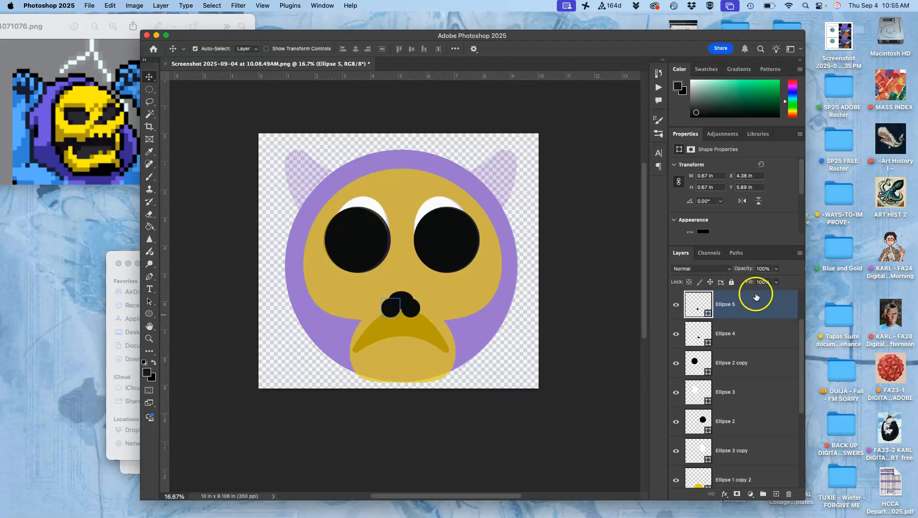
scroll(756, 297, "up", 3)
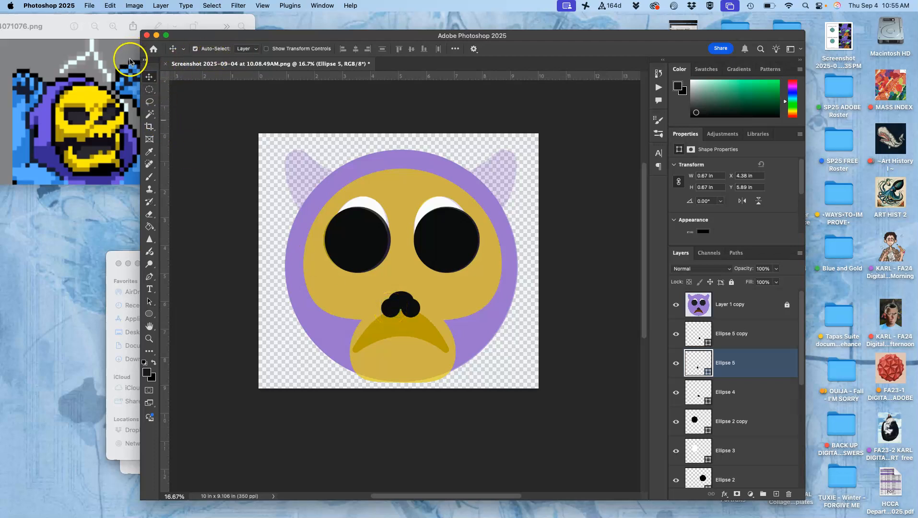
left_click_drag(411, 300, 393, 310)
left_click(404, 300)
left_click(416, 310, "shift")
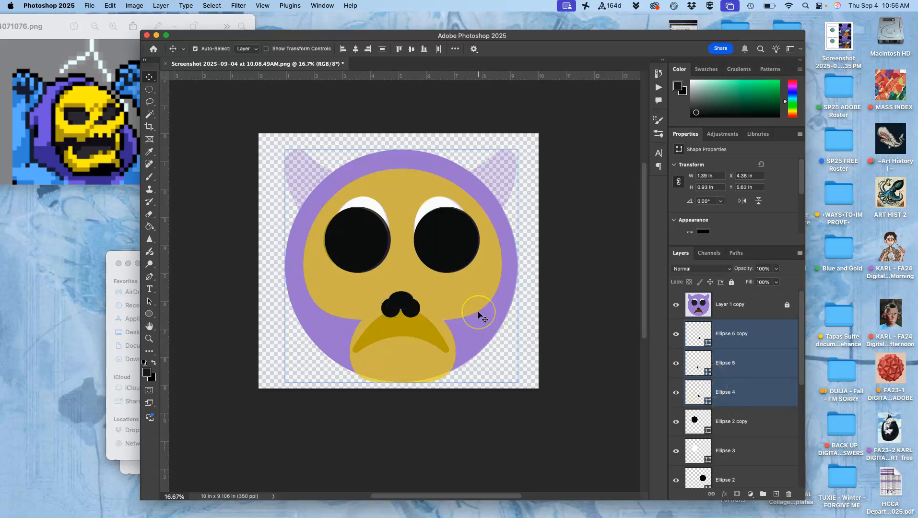
key("shift+Up")
key("shift+Up")
key("shift+Up")
key("shift+Up")
key("shift+Up")
key("shift+Up")
key("shift+Up")
key("shift+Up")
key("shift+Up")
key("shift+Up")
key("shift+Up")
key("shift+Up")
key("shift+Up")
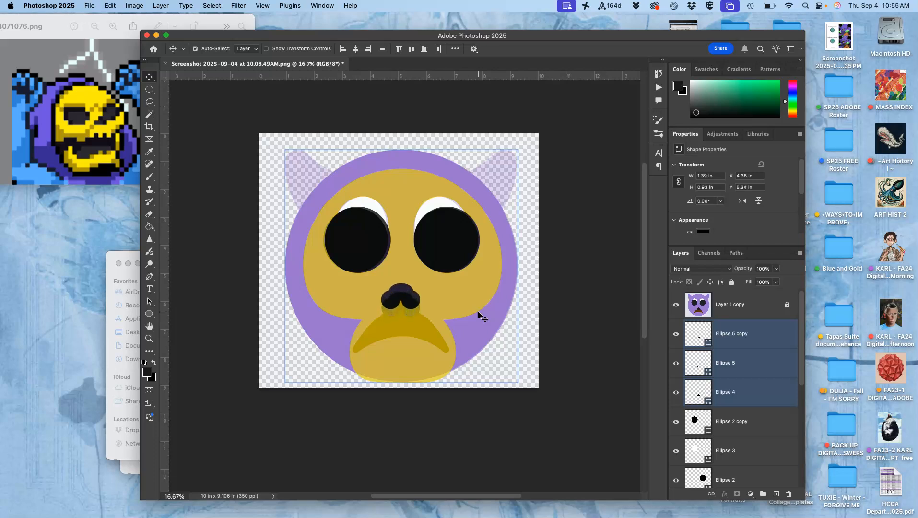
key("shift+Up")
key("shift+Up")
key("shift+Up")
key("shift+Up")
key("shift+Up")
key("shift+Up")
key("shift+Up")
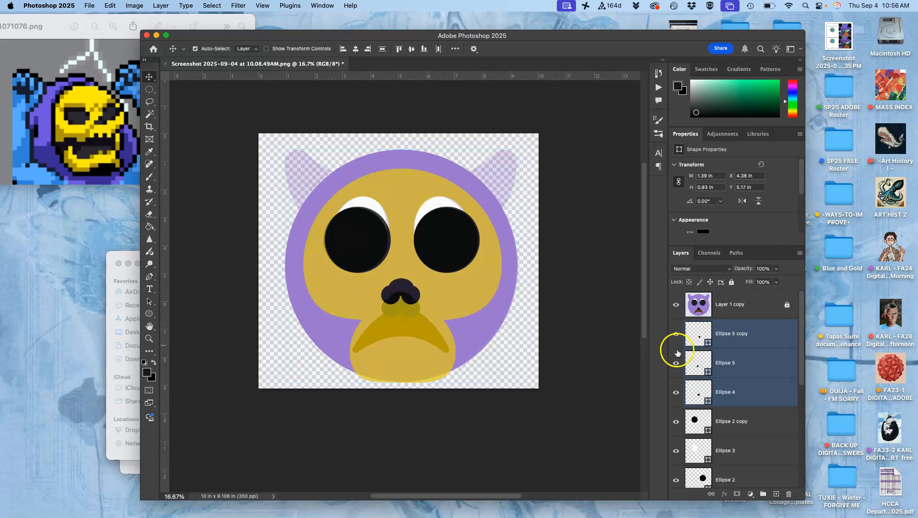
- Group the three nose ellipse layers and toggle the group's visibility to check its contents, leaving it shown
left_click(755, 477, "super")
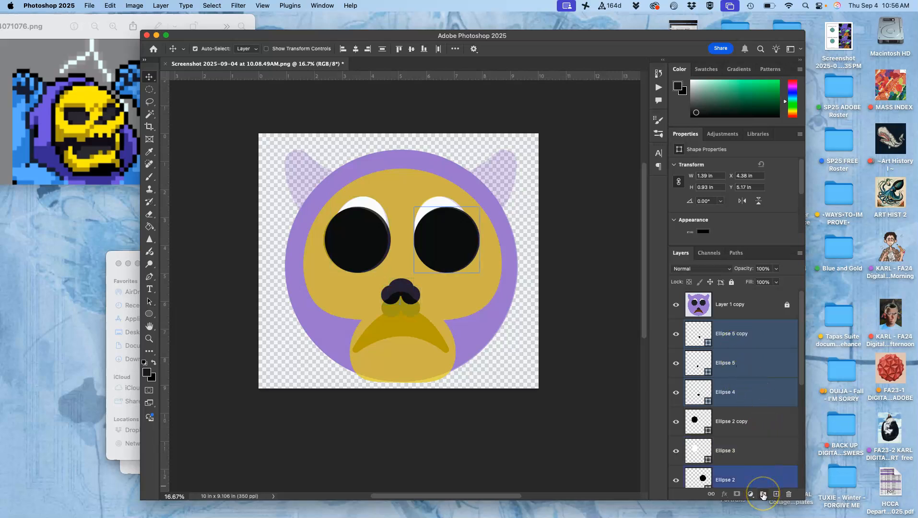
left_click(762, 494)
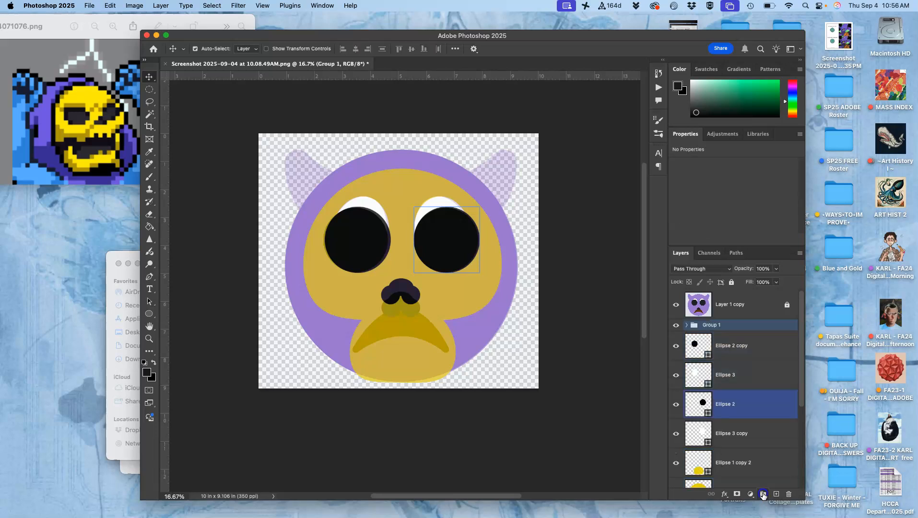
left_click(676, 324)
left_click(675, 325)
left_click(675, 325)
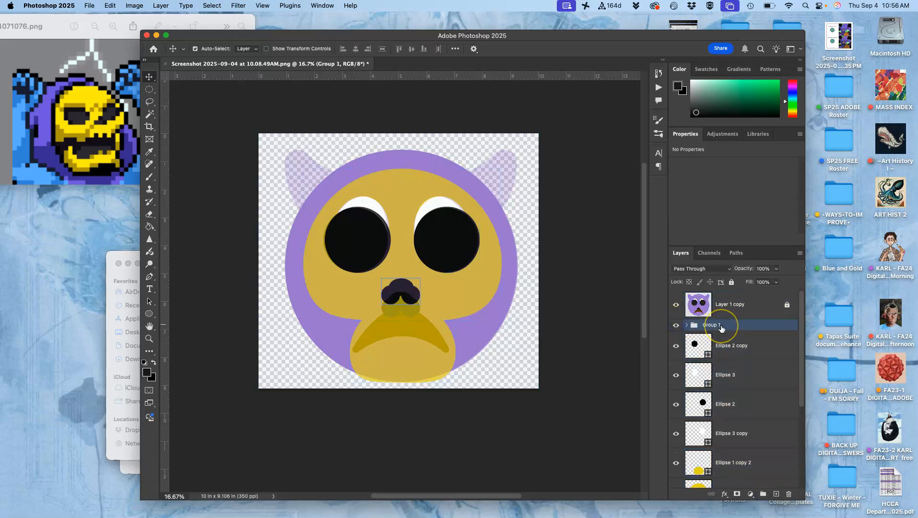
- Stretch the nose group upward to about 147% height and distort its bottom corners outward so the base is wider
key("cmd+t")
left_click_drag(401, 278, 400, 263)
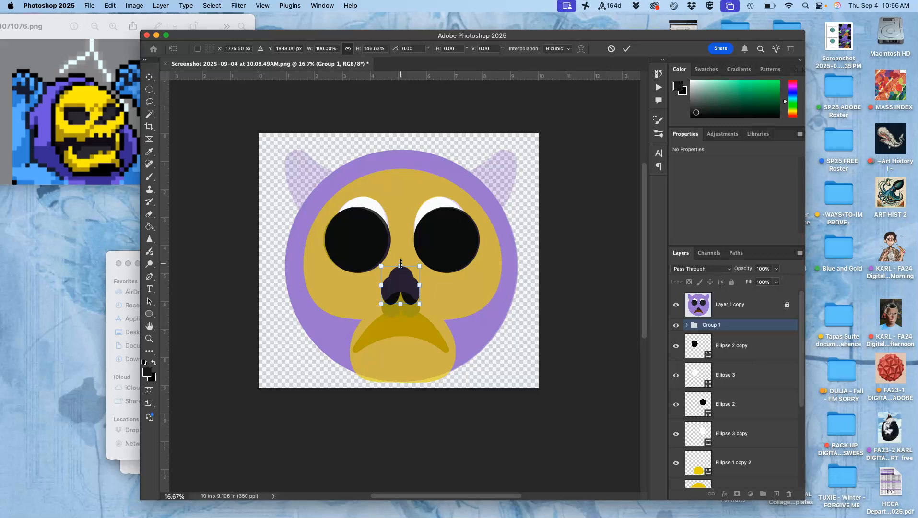
right_click(403, 285)
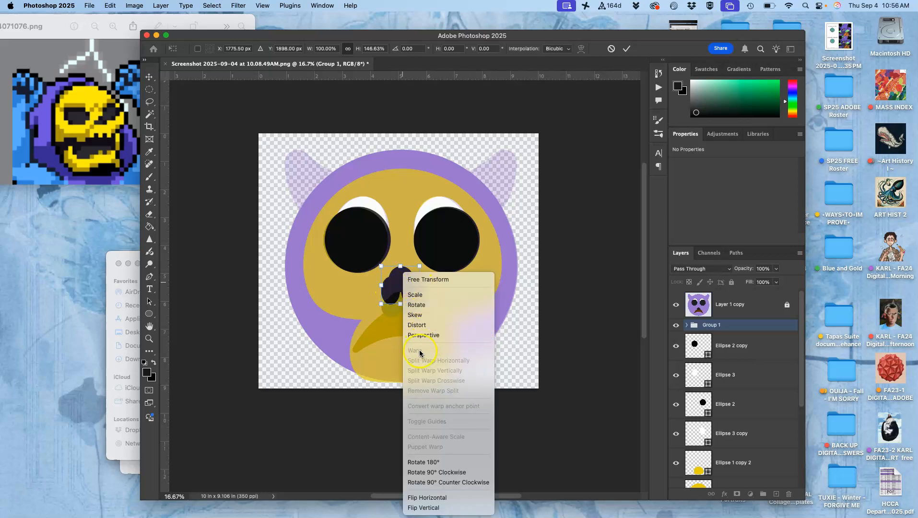
left_click(420, 325)
left_click_drag(382, 304, 429, 305)
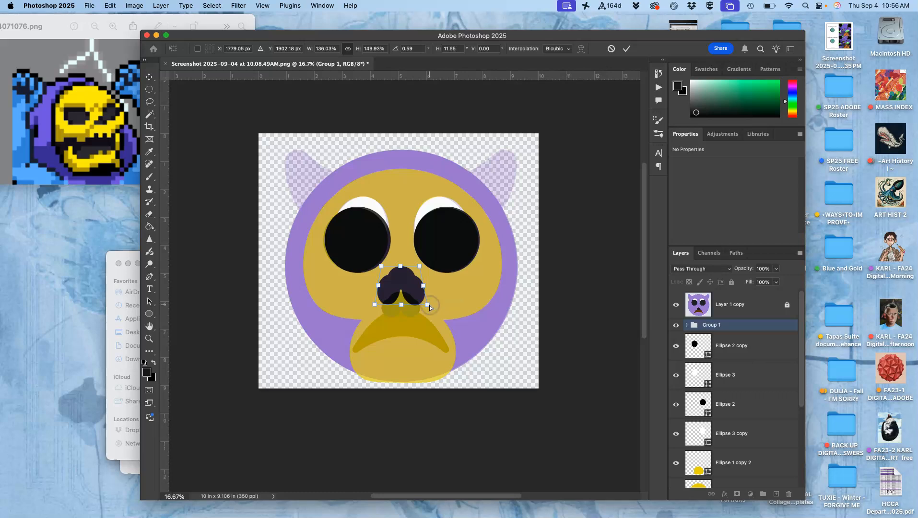
- Scale the distorted nose group down to about 107% width and 118% height and apply the transform
right_click(411, 288)
left_click(419, 293)
left_click_drag(425, 304, 421, 298)
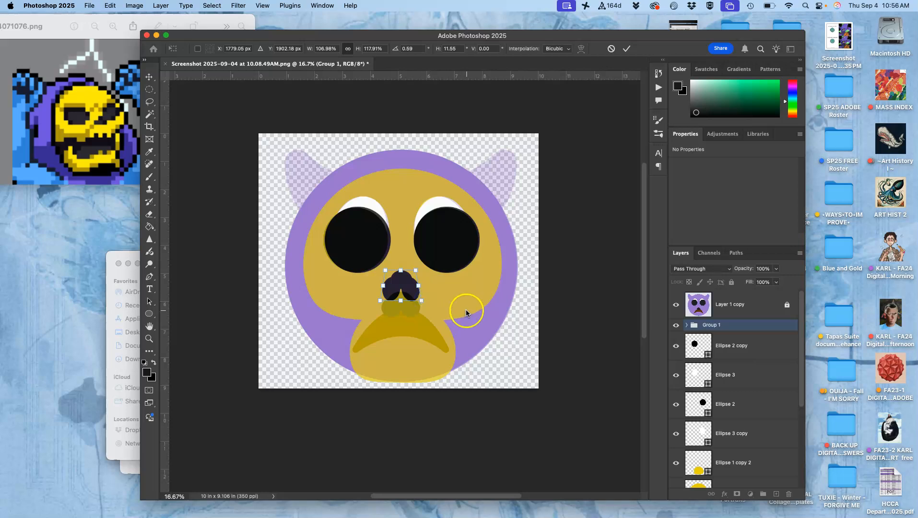
key("Return")
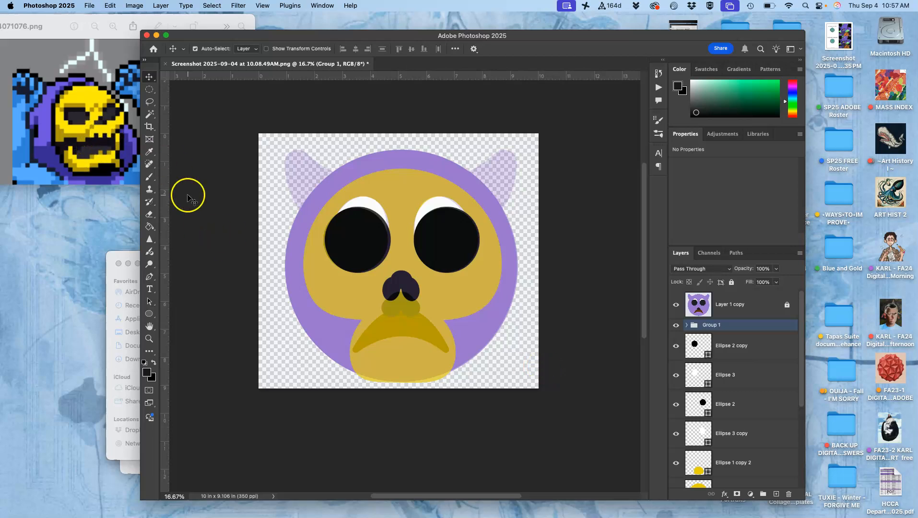
- Draw an upright black rectangle about 0.56 × 1.02 in on the mouth's left side, keeping its fill at 000000
left_click(365, 327)
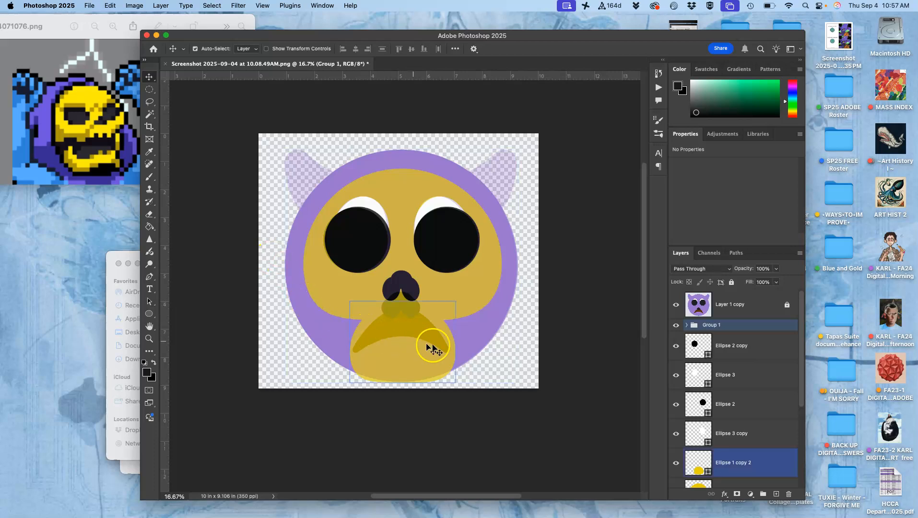
left_click(624, 348)
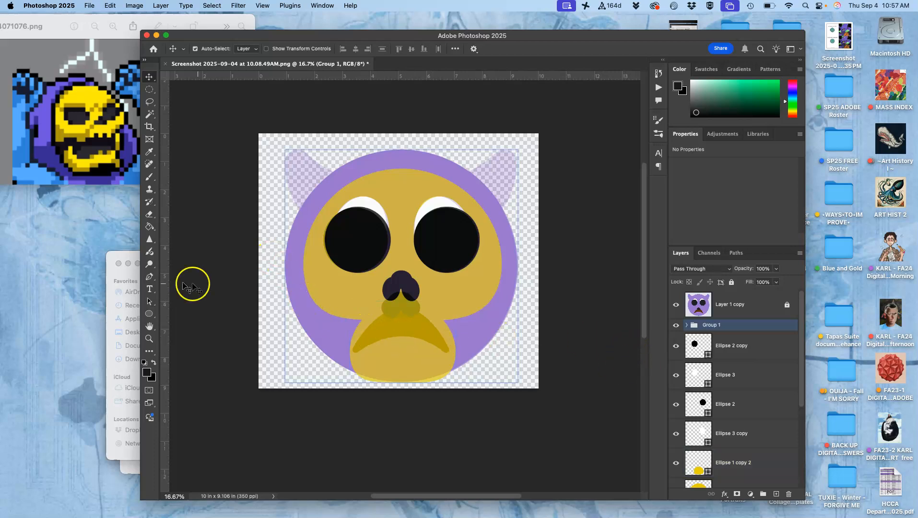
left_click(149, 315)
left_click(180, 314)
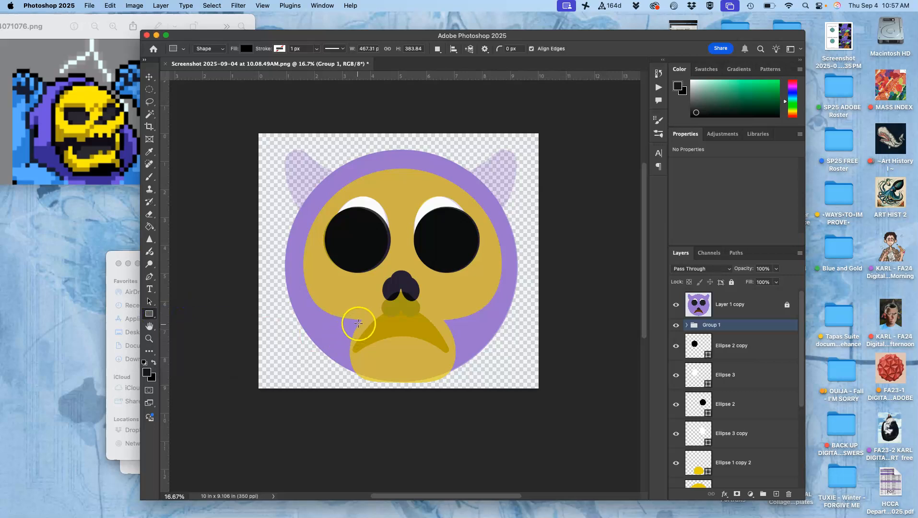
left_click_drag(368, 321, 383, 348)
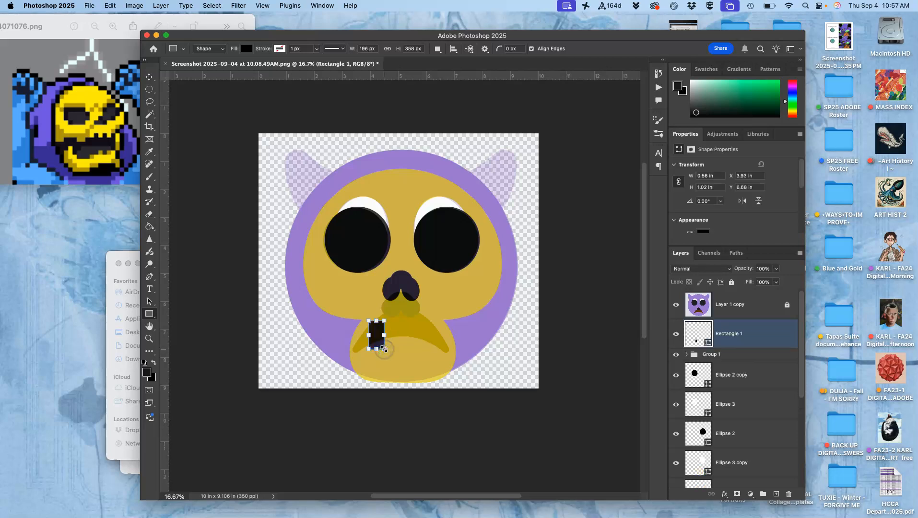
double_click(698, 332)
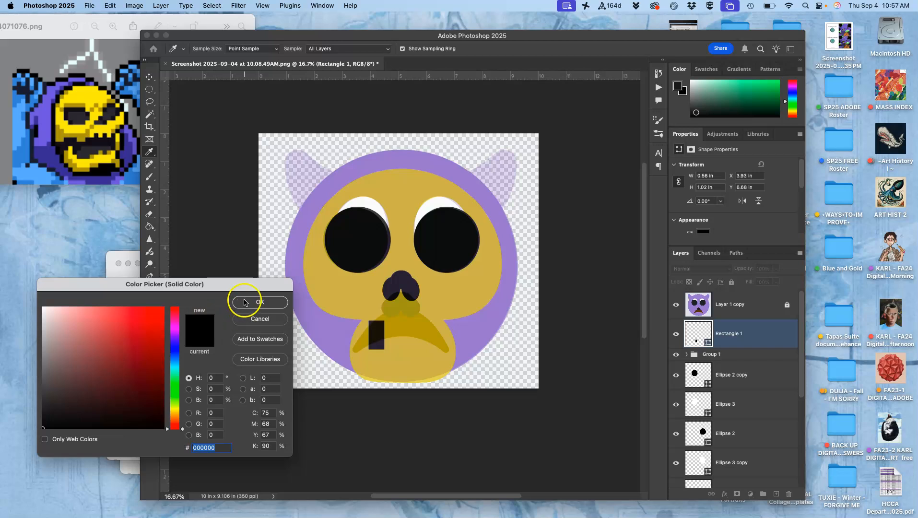
left_click(244, 302)
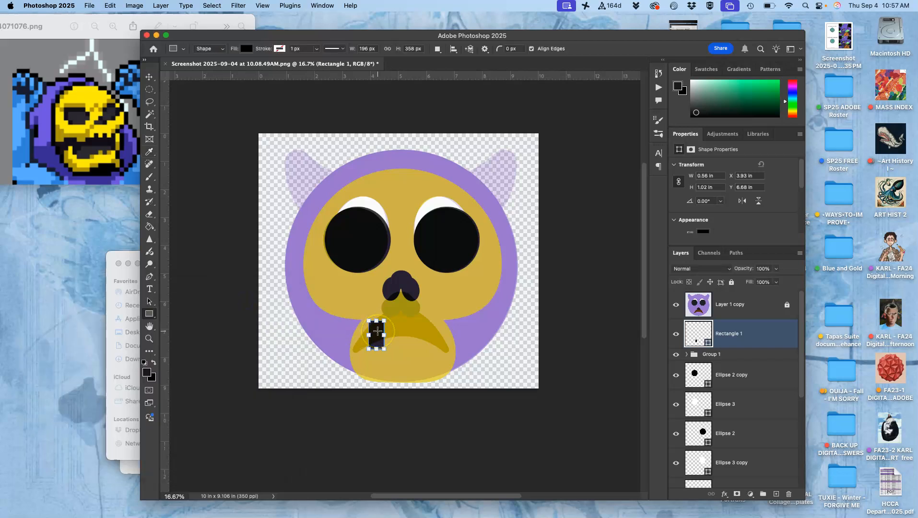
- Duplicate the black rectangle twice and space the copies evenly to its right, making a row of three across the mouth
key("super+j")
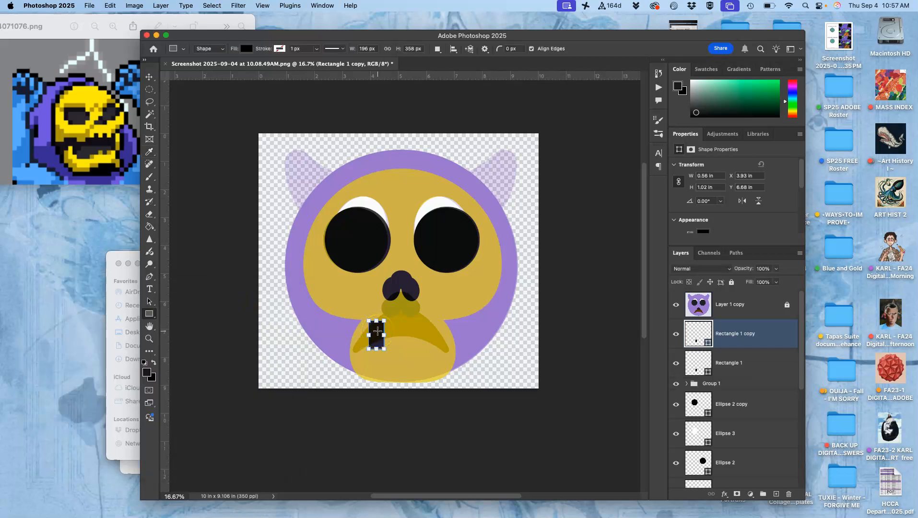
left_click(149, 77)
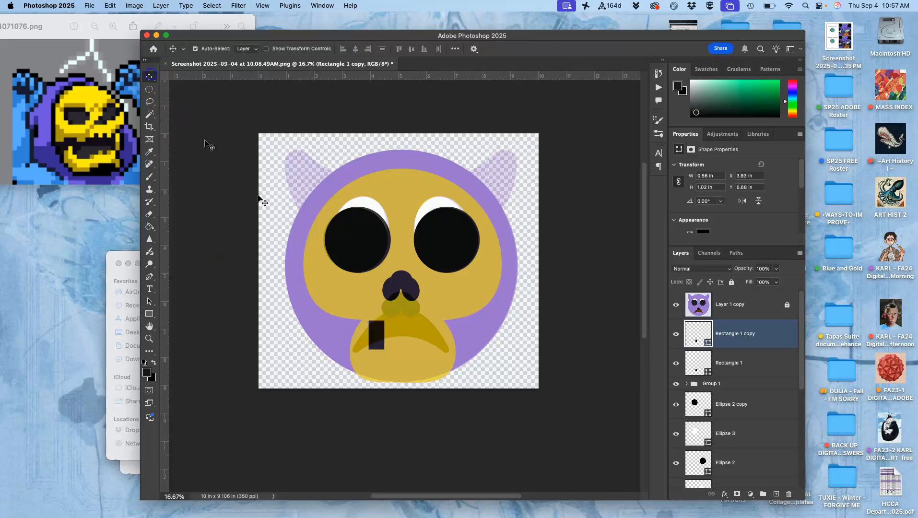
left_click_drag(378, 337, 403, 337)
left_click_drag(402, 335, 428, 331)
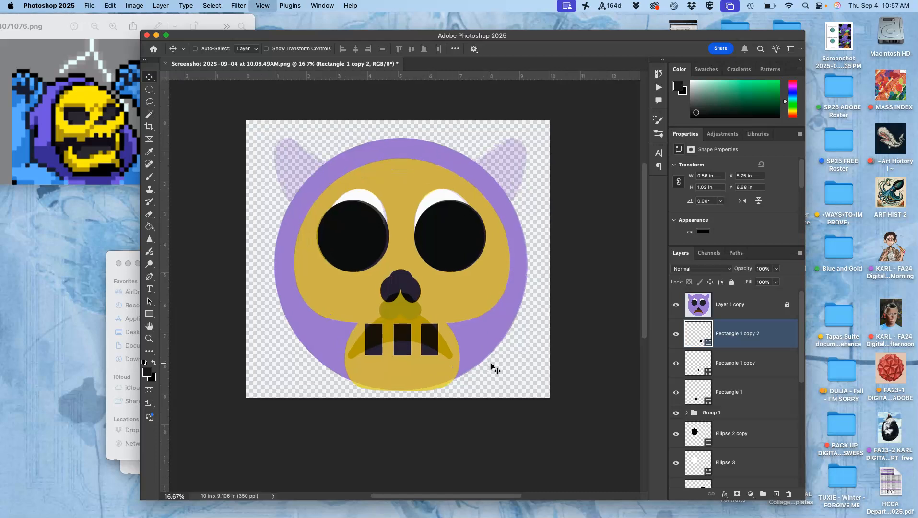
- Draw a thin horizontal black rectangle about 2.11 × 0.17 in across the three upright mouth rectangles
key("super+equal")
scroll(490, 367, "down", 2)
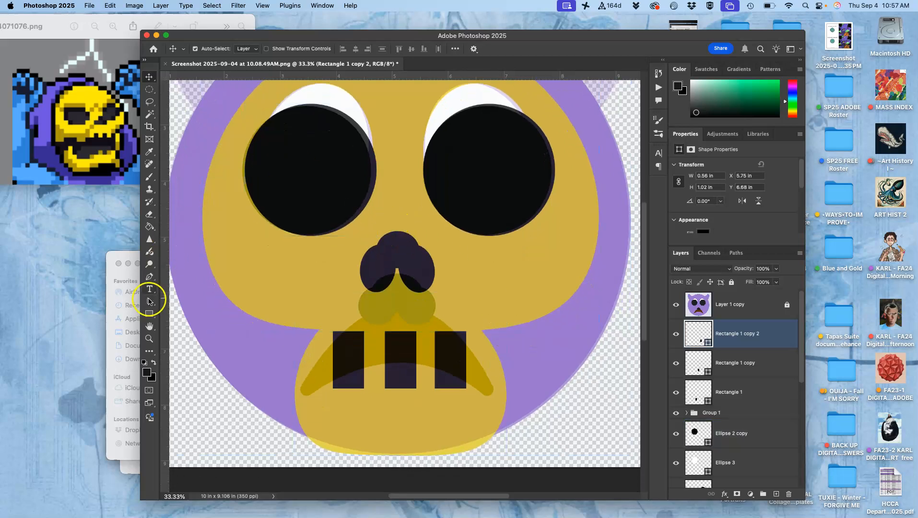
left_click(148, 314)
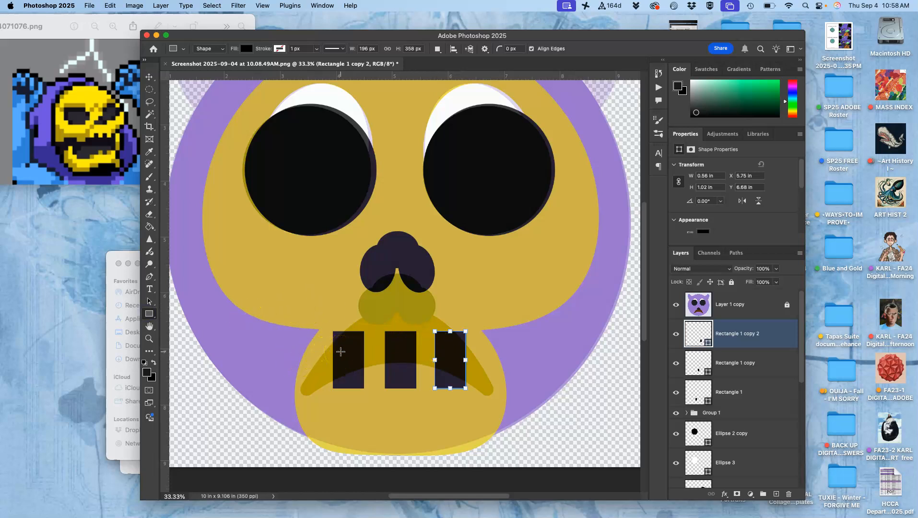
left_click_drag(341, 351, 458, 361)
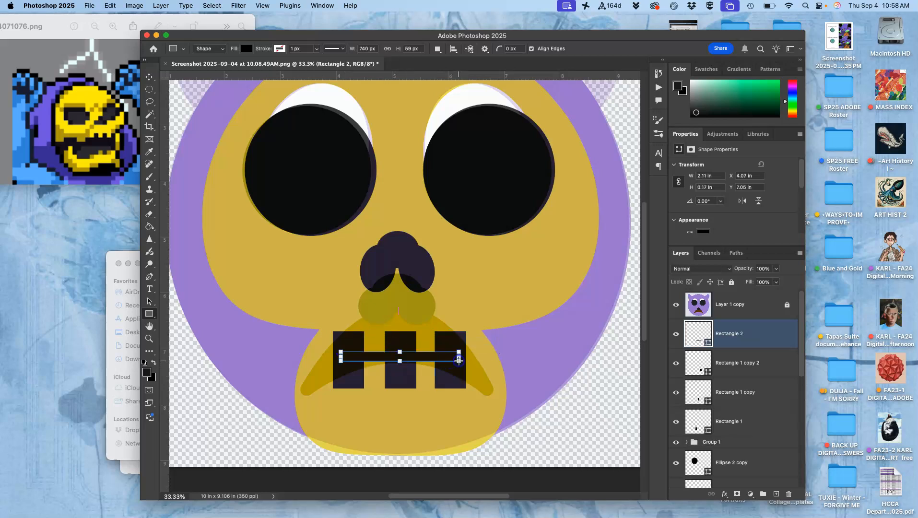
left_click(549, 355)
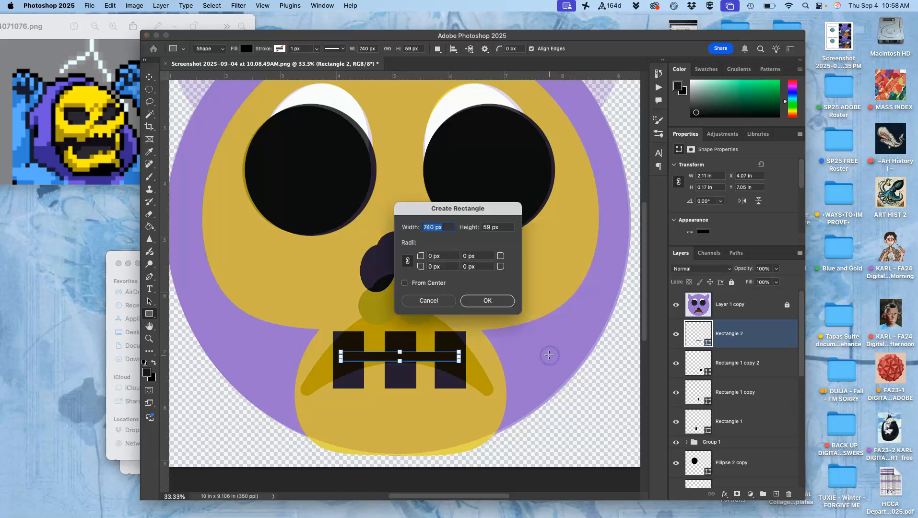
left_click(482, 299)
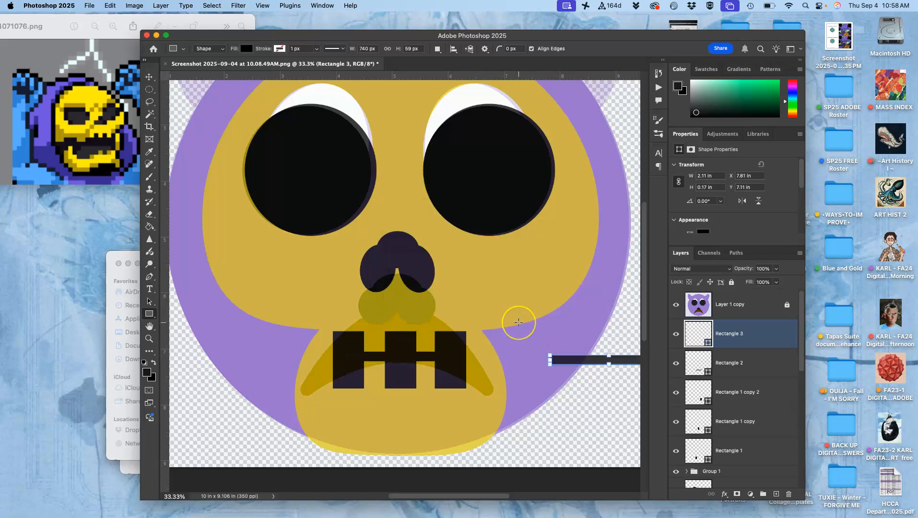
key("super+z")
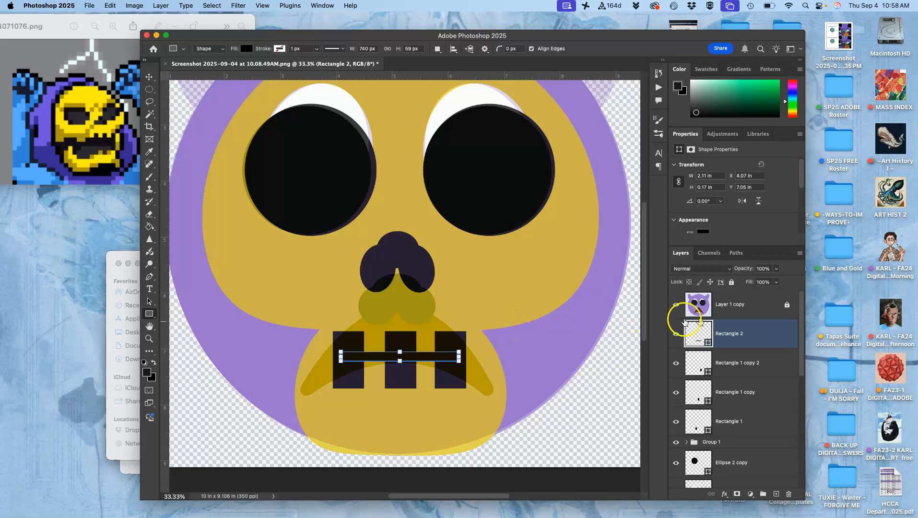
- Hide the semi-transparent reference layer, Layer 1 copy
left_click(767, 309)
left_click(580, 318)
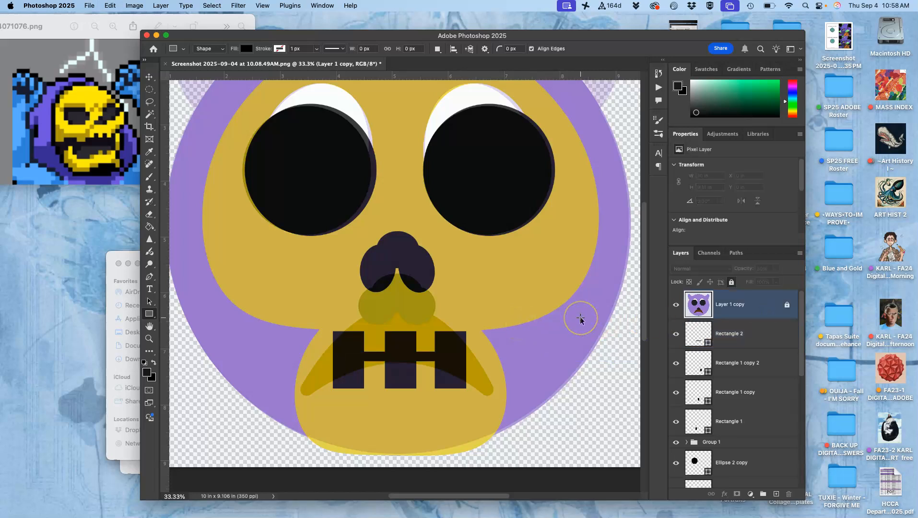
key("super+minus")
key("super+minus")
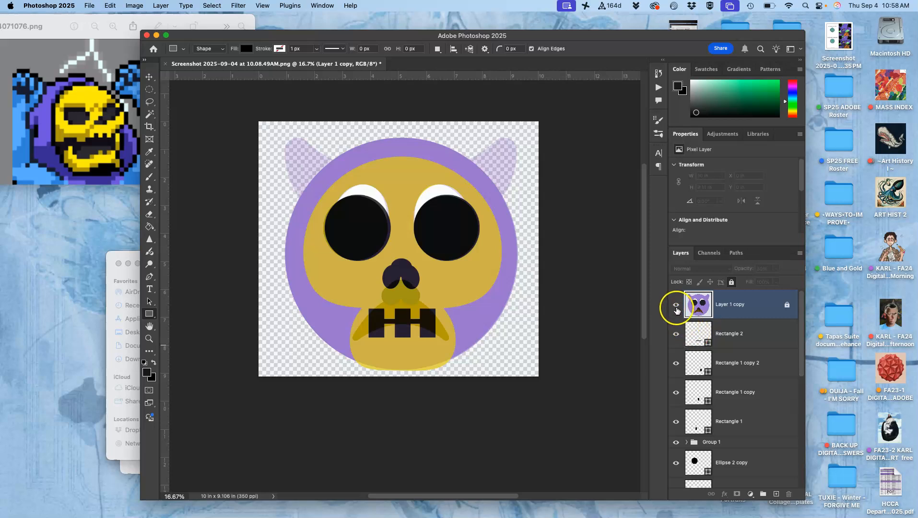
left_click(676, 307)
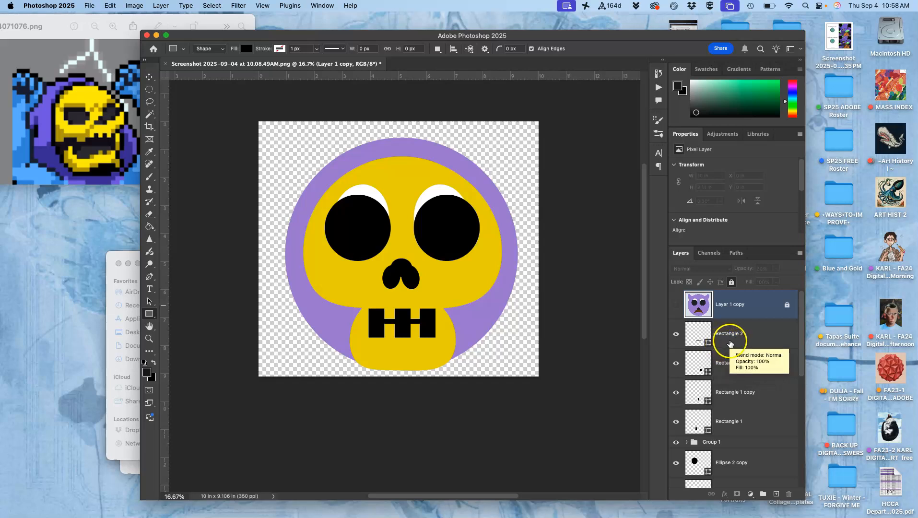
- Warp the thin horizontal bar, Rectangle 2, so that its lower edge bows downward between the mouth rectangles
left_click(730, 341)
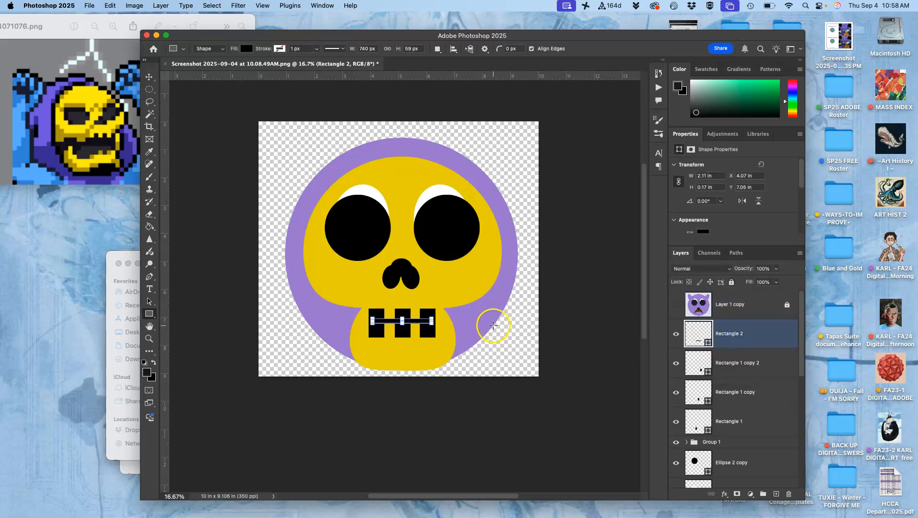
key("super+equal")
key("super+equal")
key("super+equal")
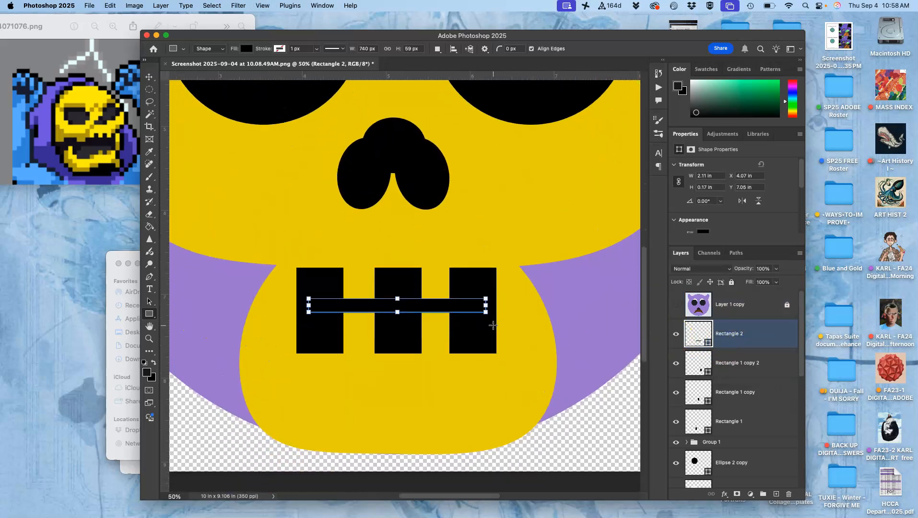
key("super+t")
right_click(421, 306)
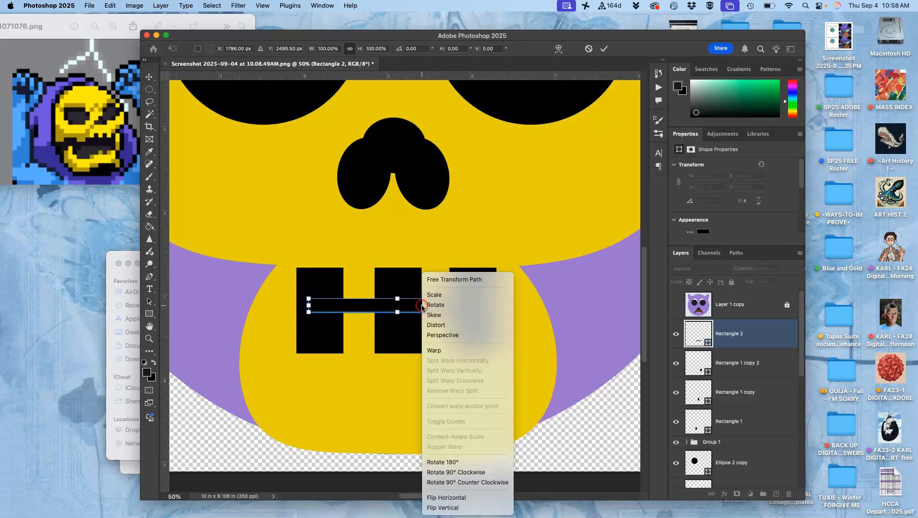
left_click(433, 350)
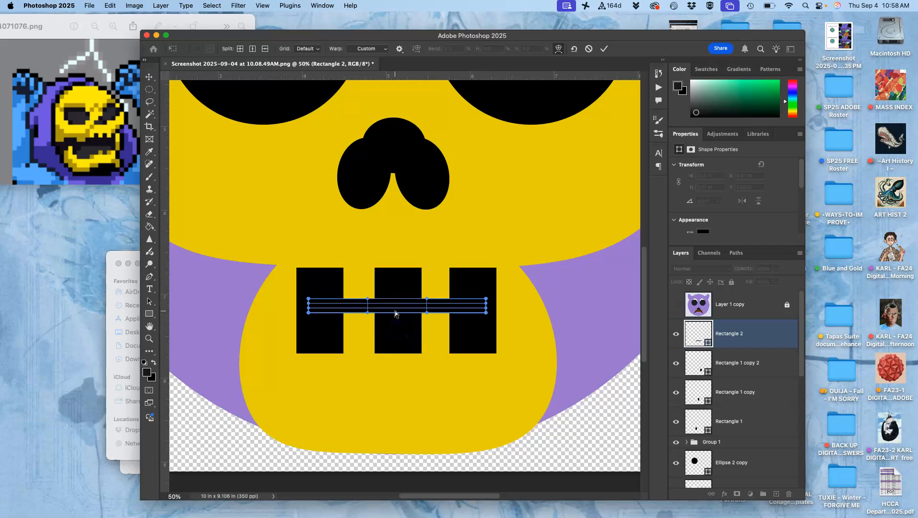
key("super+plus")
key("super+plus")
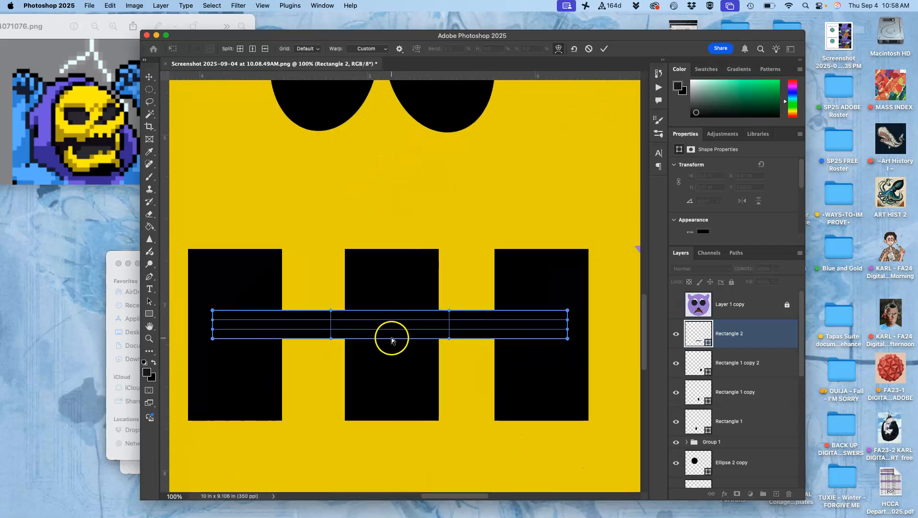
left_click_drag(389, 340, 392, 388)
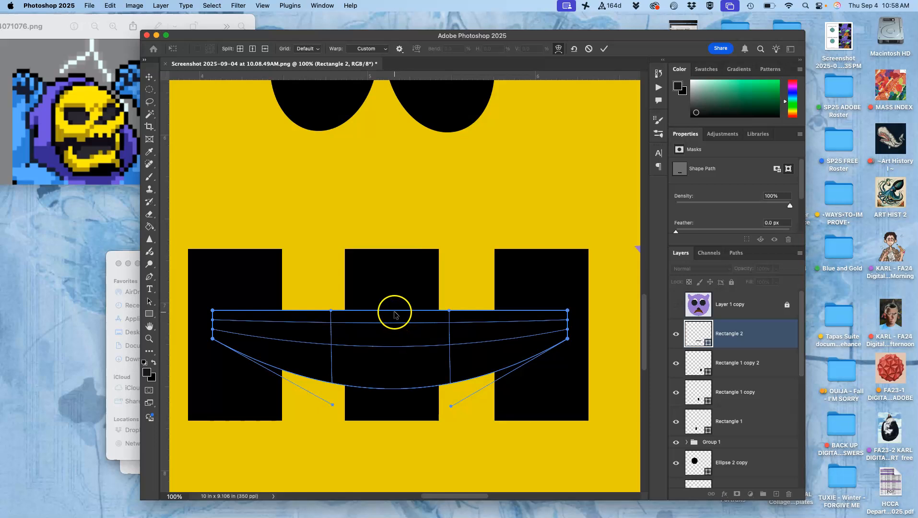
- Bow the upper edge of the mouth bar upward and apply the warp
left_click_drag(394, 311, 394, 306)
left_click_drag(393, 303, 393, 291)
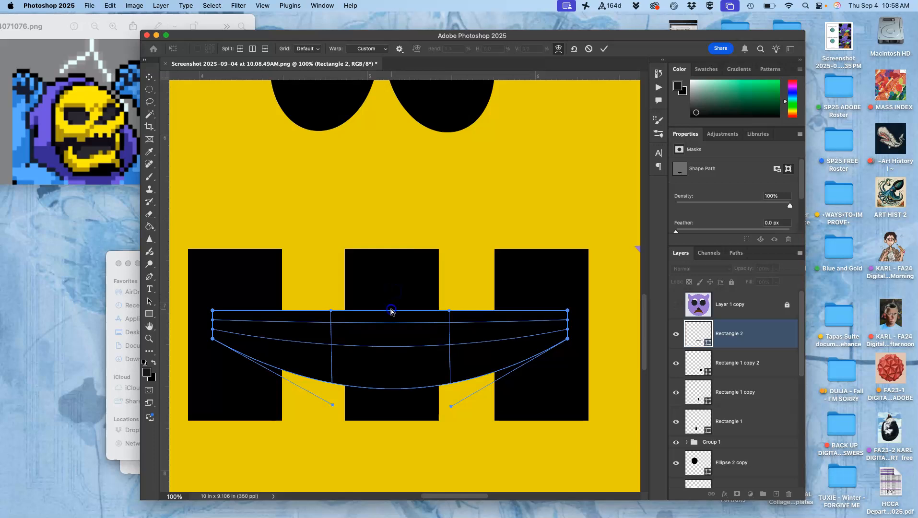
left_click_drag(389, 315, 390, 291)
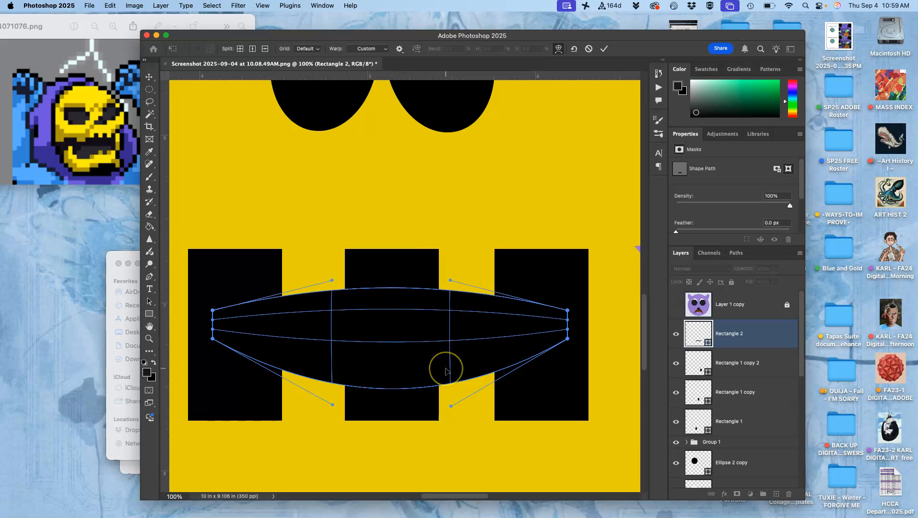
key("super+minus")
key("super+minus")
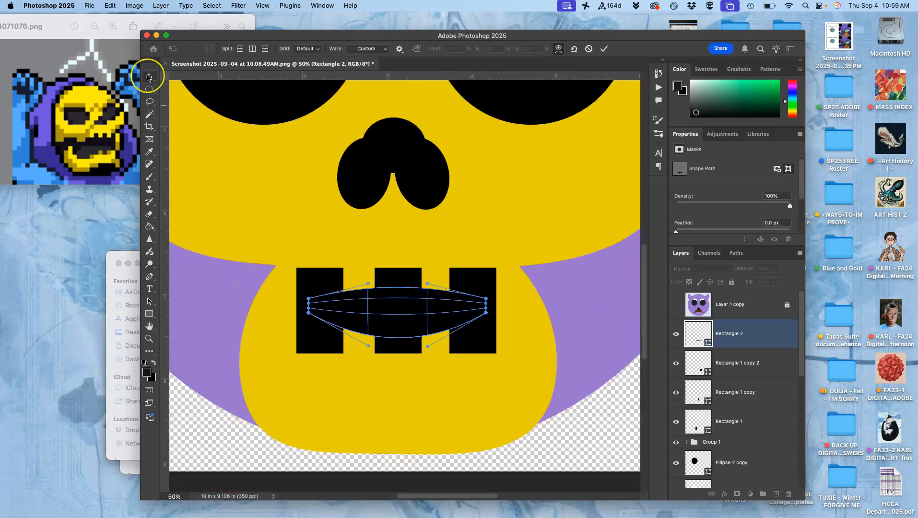
key("Return")
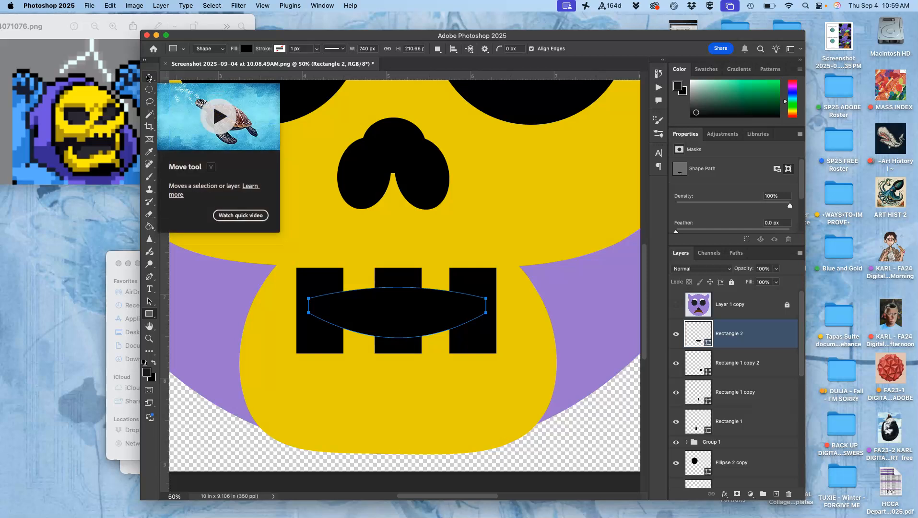
- Examine the warped mouth bar both within the whole skull face and close up
key("super+minus")
key("super+minus")
key("super+minus")
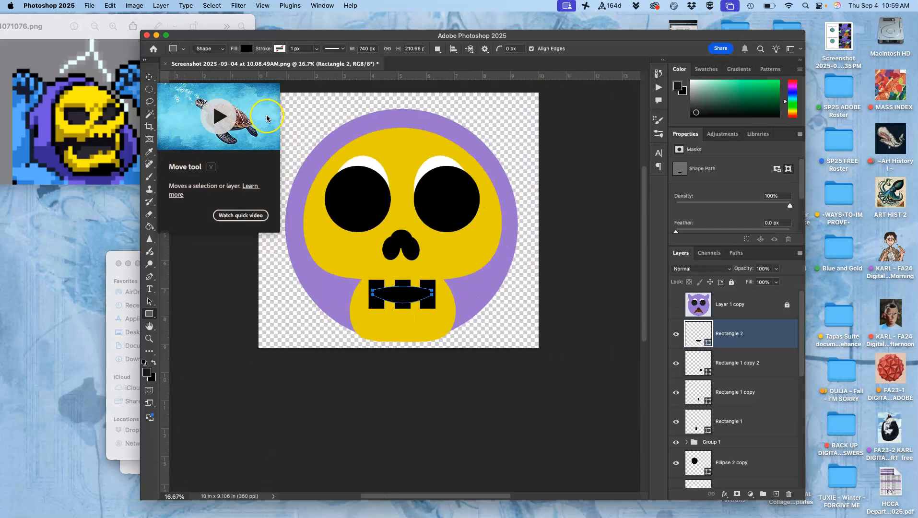
key("super+plus")
key("super+plus")
key("super+plus")
key("super+plus")
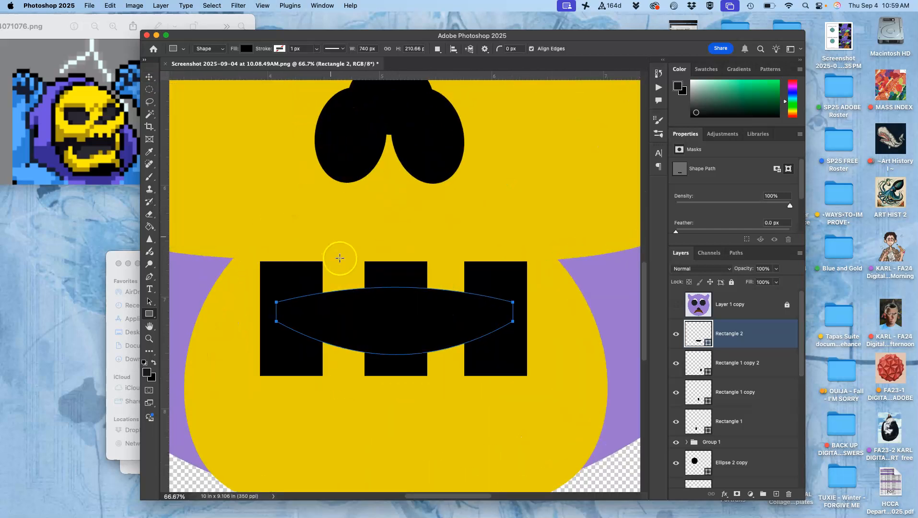
- Warp the left mouth block, Rectangle 1, so its outer edge bulges outward, and apply the warp
left_click(149, 77)
left_click(272, 280)
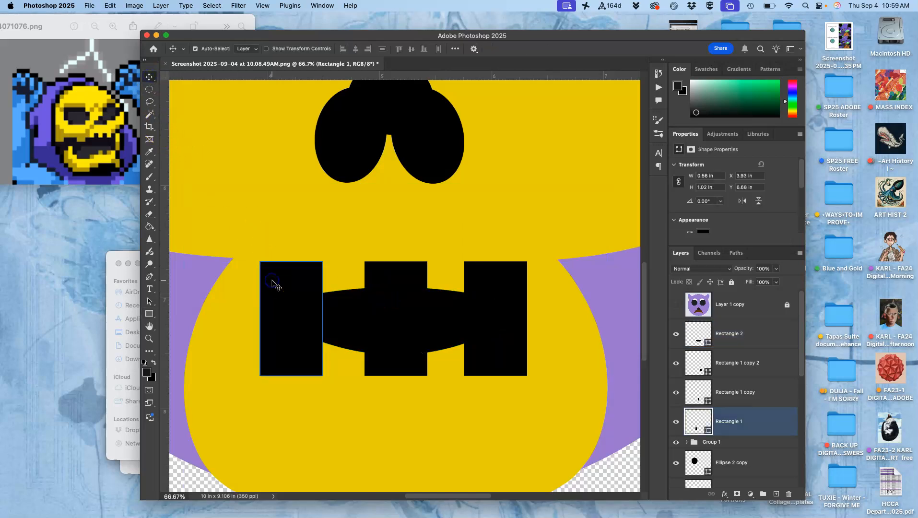
key("super+t")
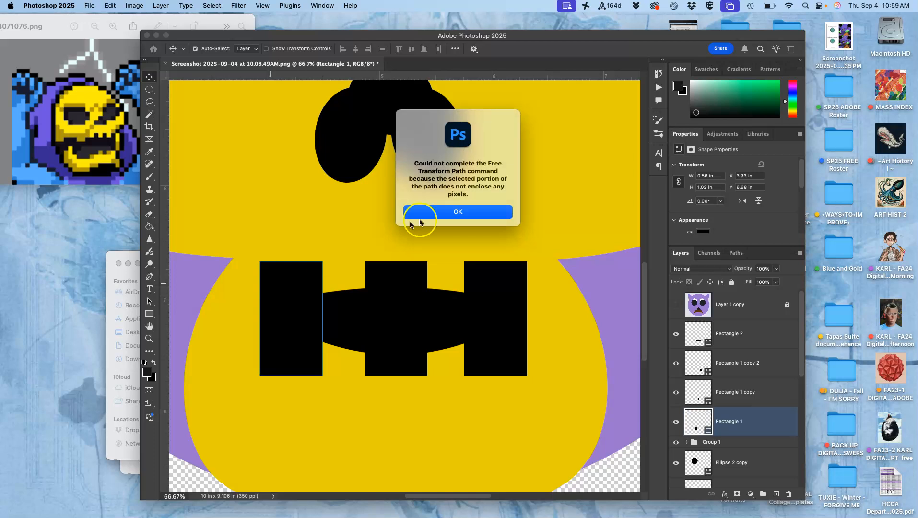
left_click(459, 213)
left_click(732, 421)
key("super+t")
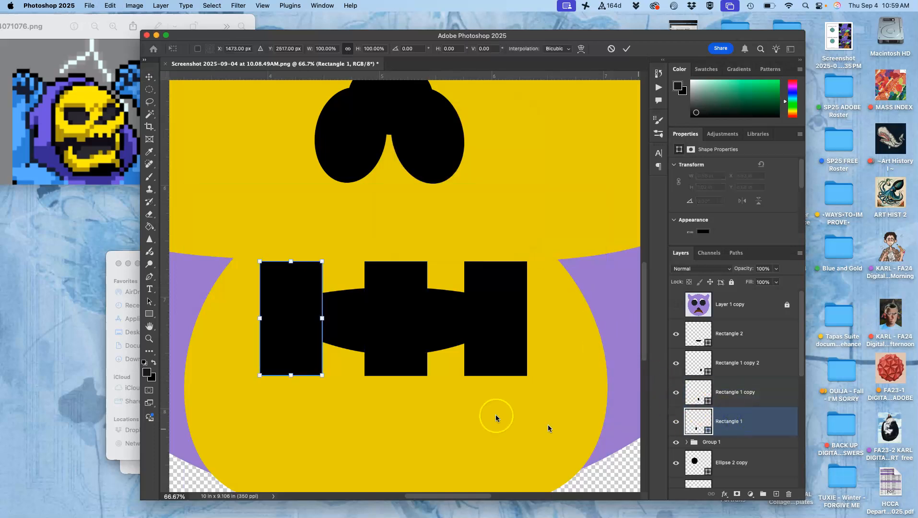
right_click(301, 328)
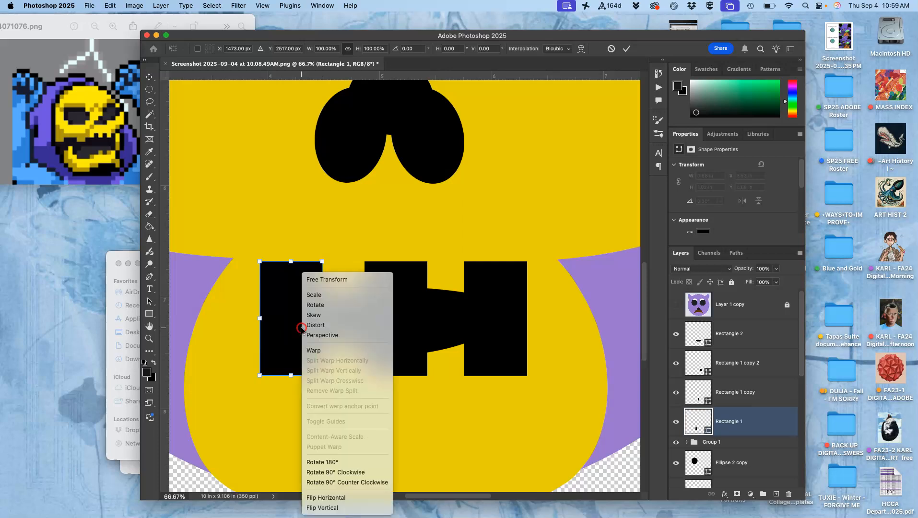
left_click(314, 350)
left_click_drag(266, 318, 239, 319)
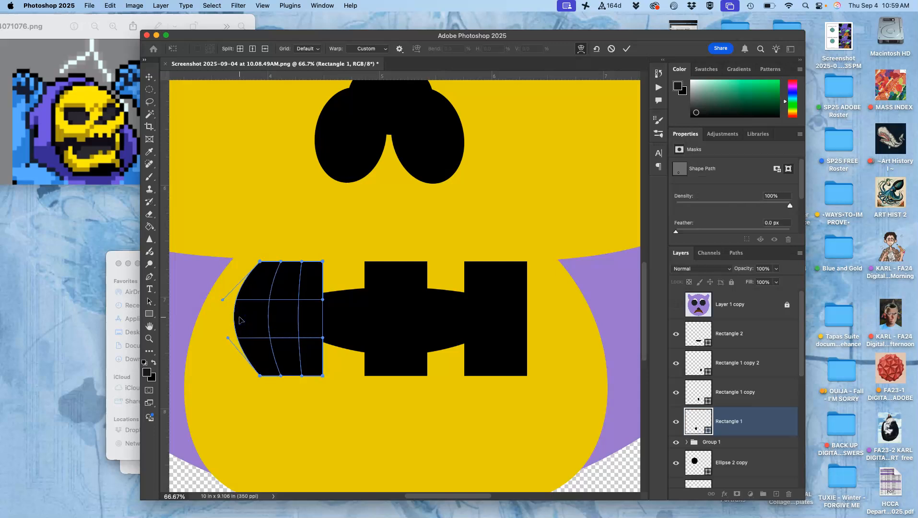
key("Return")
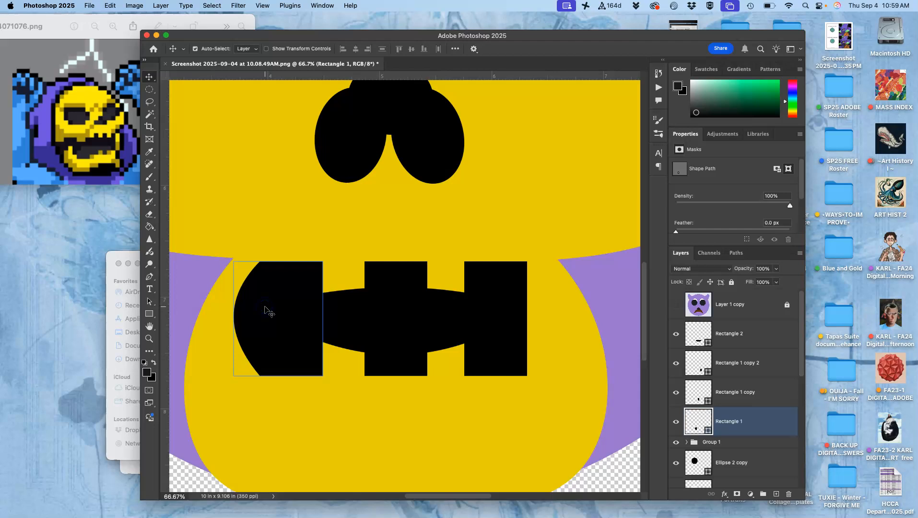
- Duplicate the warped left mouth block, flip the copy horizontally, and place it over the right mouth block
key("super+j")
key("super+t")
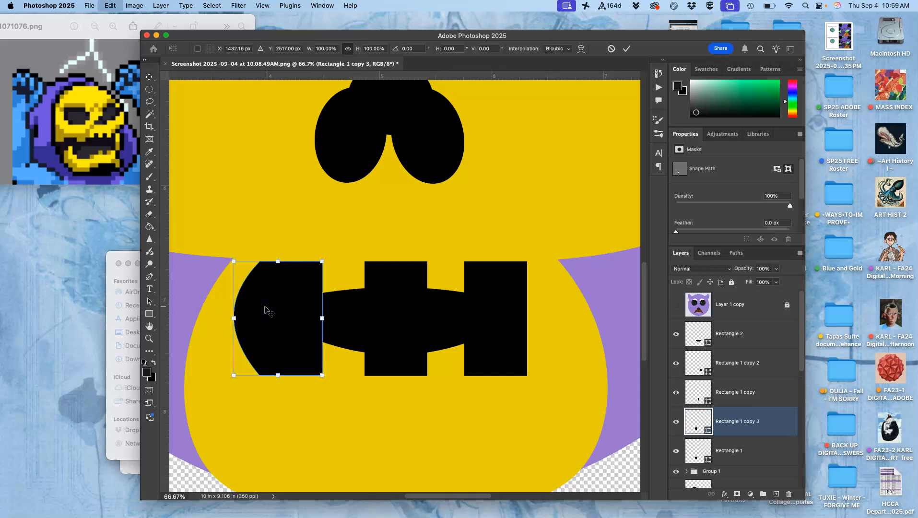
right_click(265, 310)
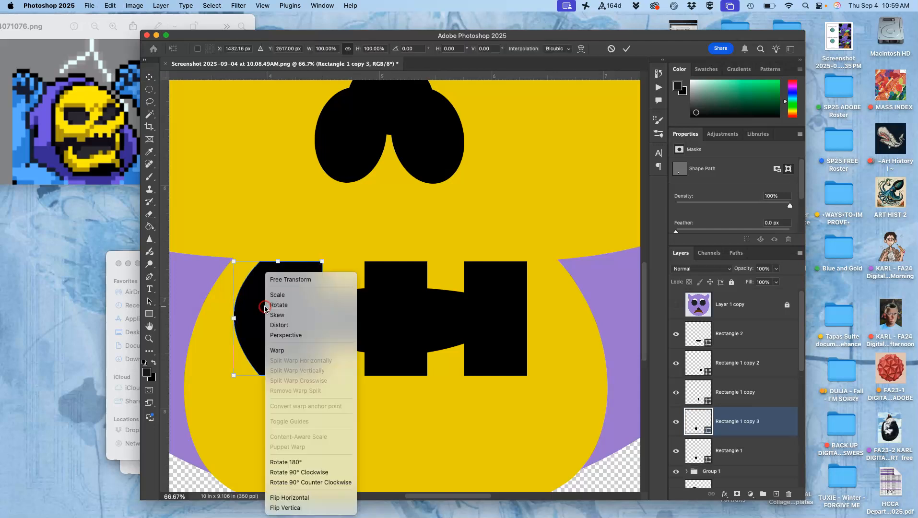
left_click(303, 502)
left_click_drag(282, 327, 518, 322)
left_click_drag(516, 320, 510, 321)
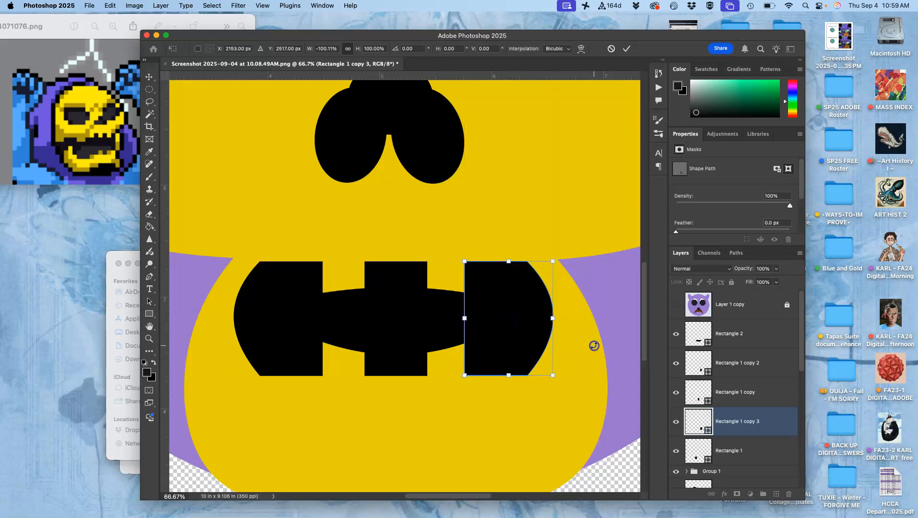
key("super+minus")
key("super+minus")
key("super+minus")
key("super+minus")
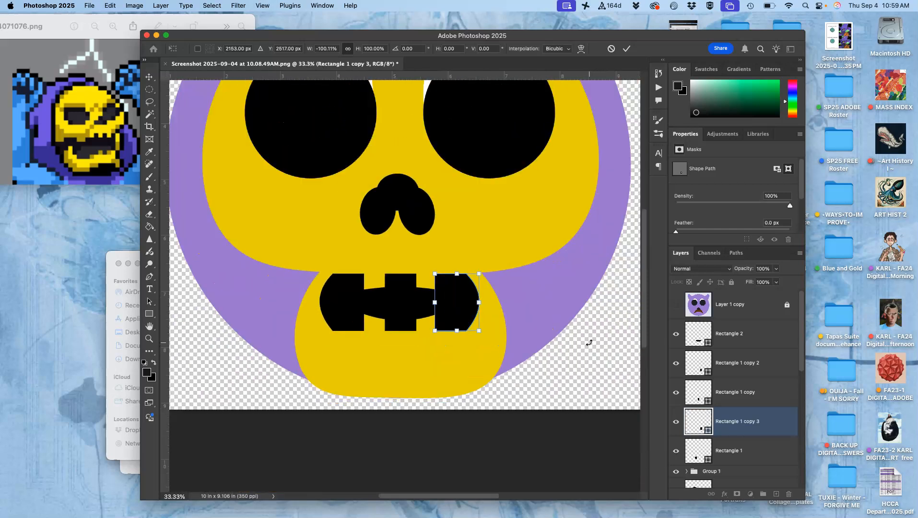
left_click(149, 101)
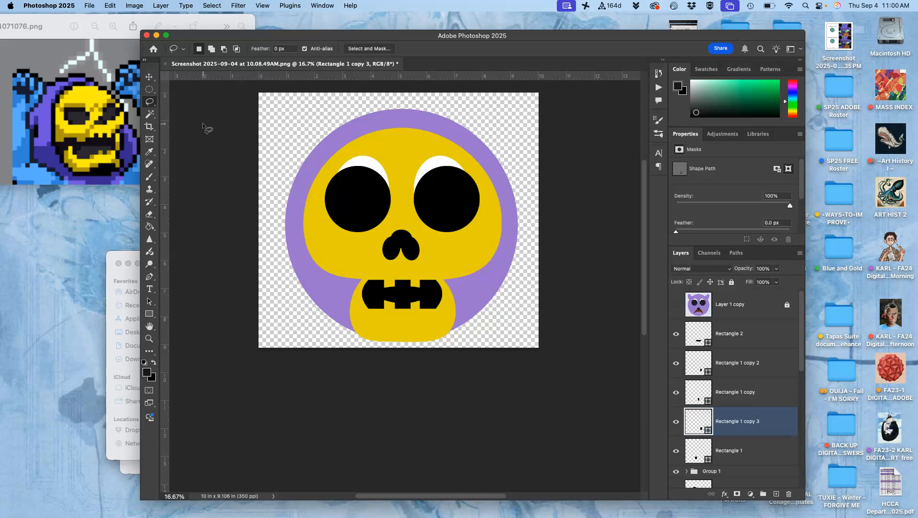
- Draw a small rectangle about 81 × 96 px across the lower edge of the middle mouth block
key("super+equal")
key("super+equal")
key("super+equal")
key("super+equal")
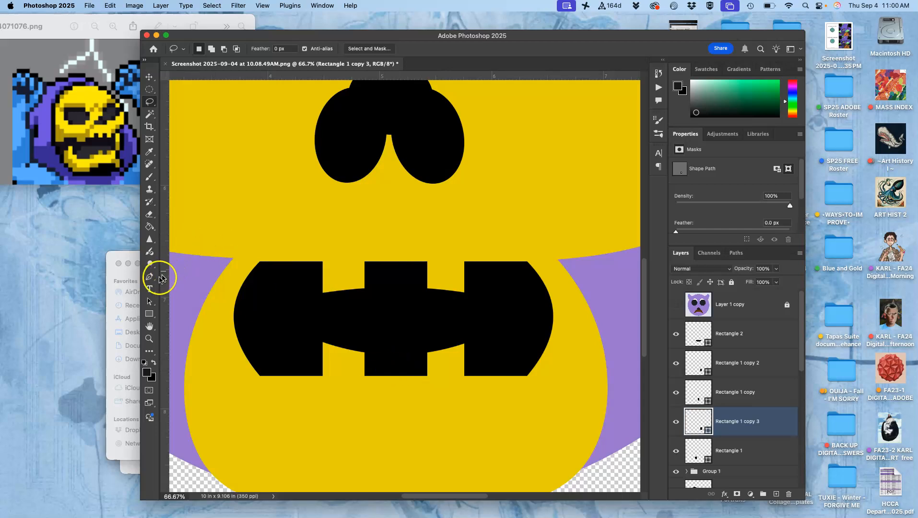
left_click(149, 314)
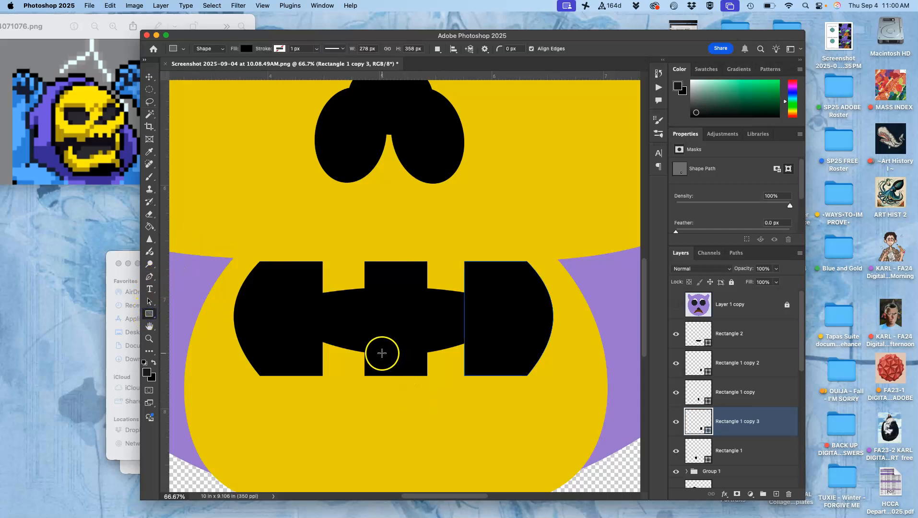
left_click_drag(382, 353, 409, 383)
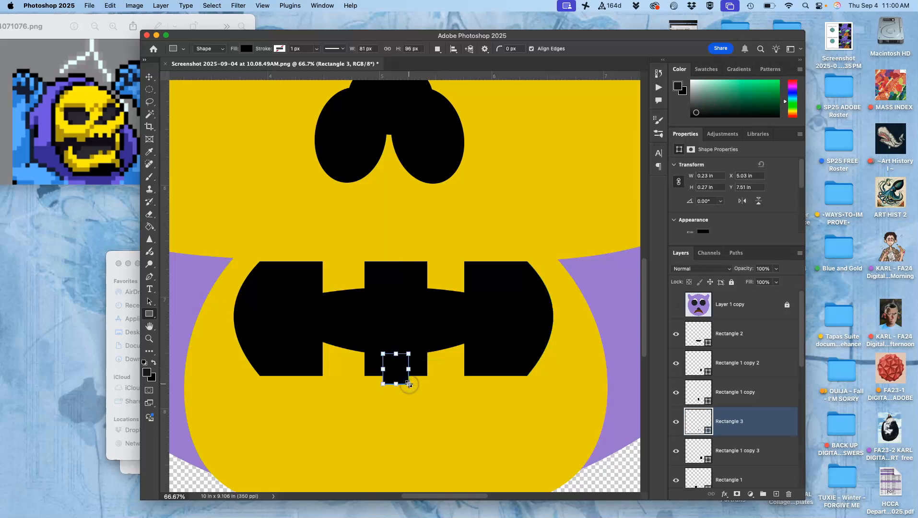
- Fill the small tooth rectangle with yellow sampled from the skull and stack its layer directly above Rectangle 2
double_click(697, 422)
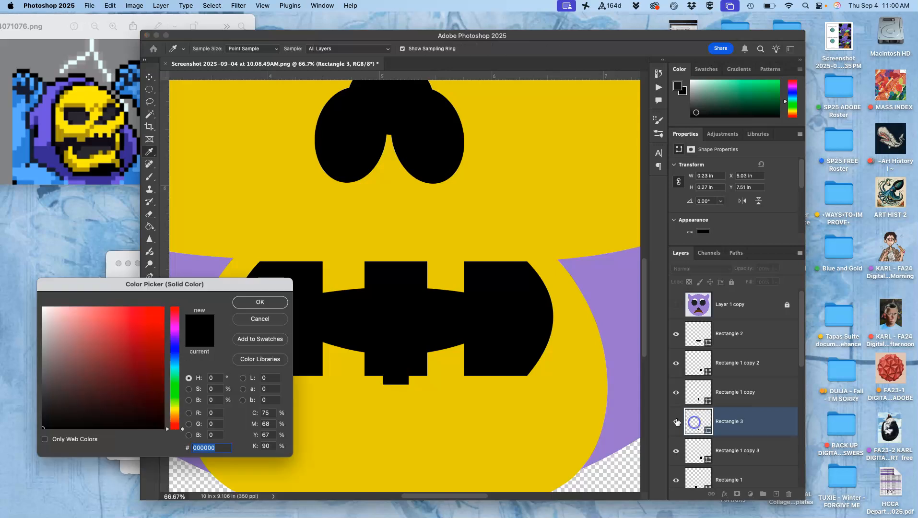
left_click(334, 230)
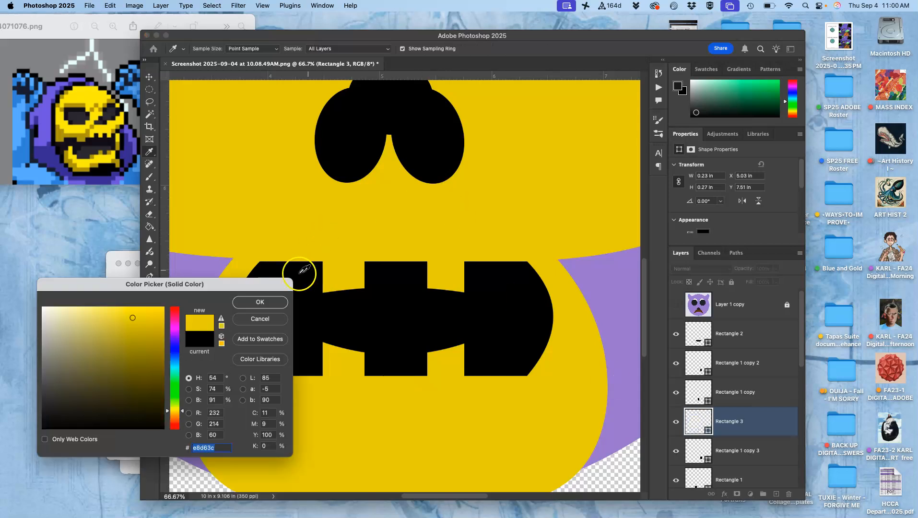
left_click(259, 301)
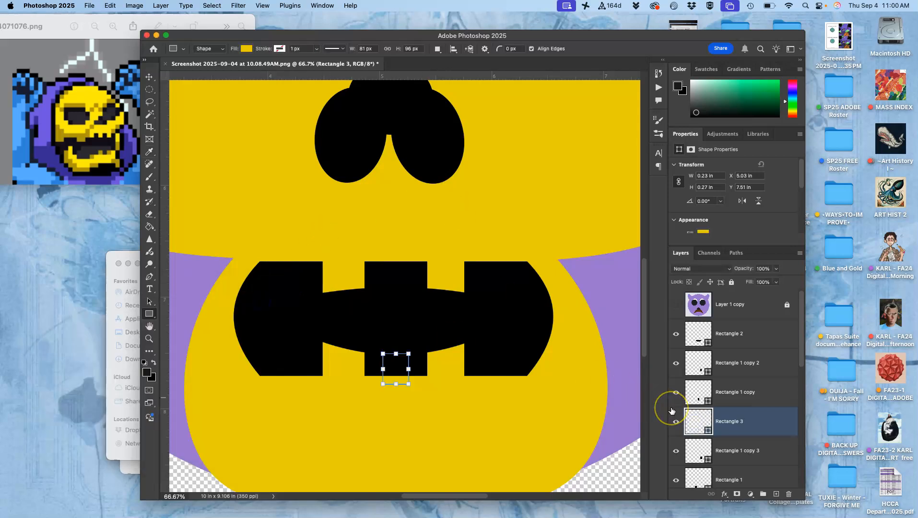
key("super+bracketright")
key("super+bracketright")
key("super+bracketright")
key("super+bracketright")
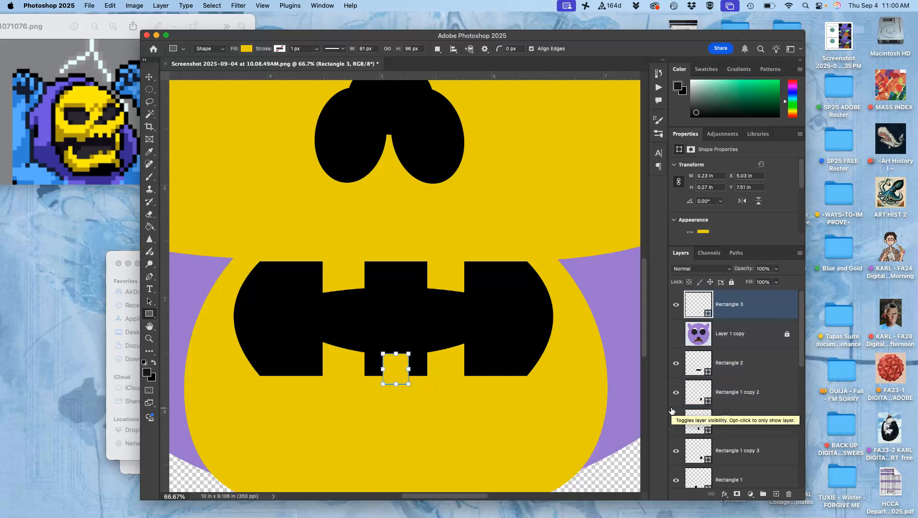
key("super+bracketleft")
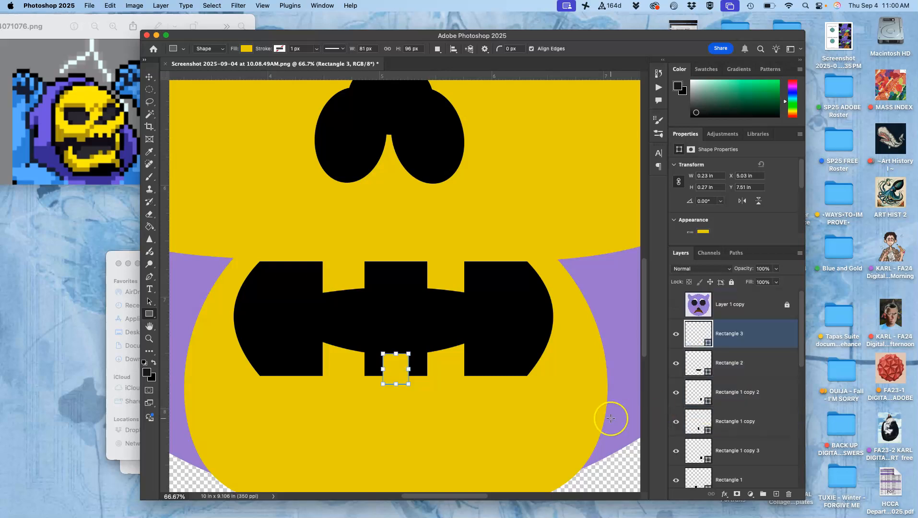
- Duplicate the yellow tooth and place copies on the lower edges of the left and right mouth blocks
key("super+j")
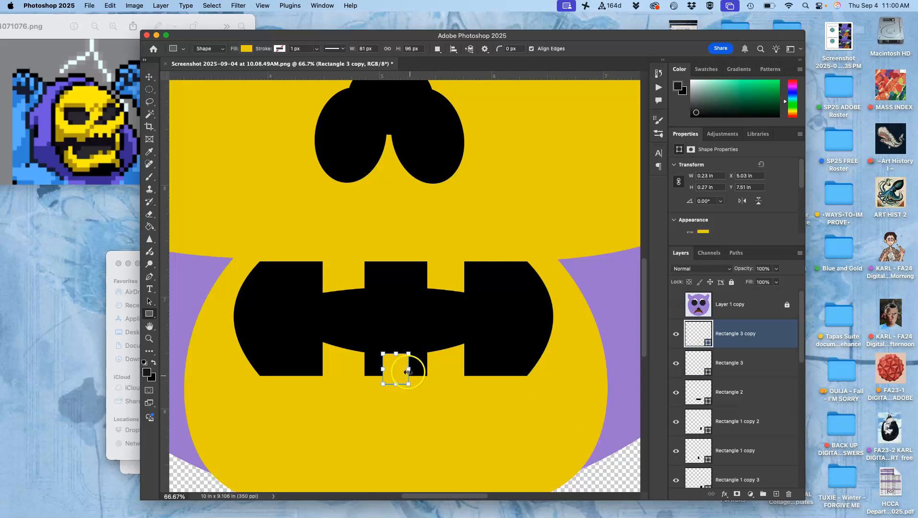
left_click(149, 77)
left_click_drag(387, 364, 289, 374)
key("cmd+j")
- Add further yellow tooth copies on the upper edges of the left and right mouth blocks
key("super+j")
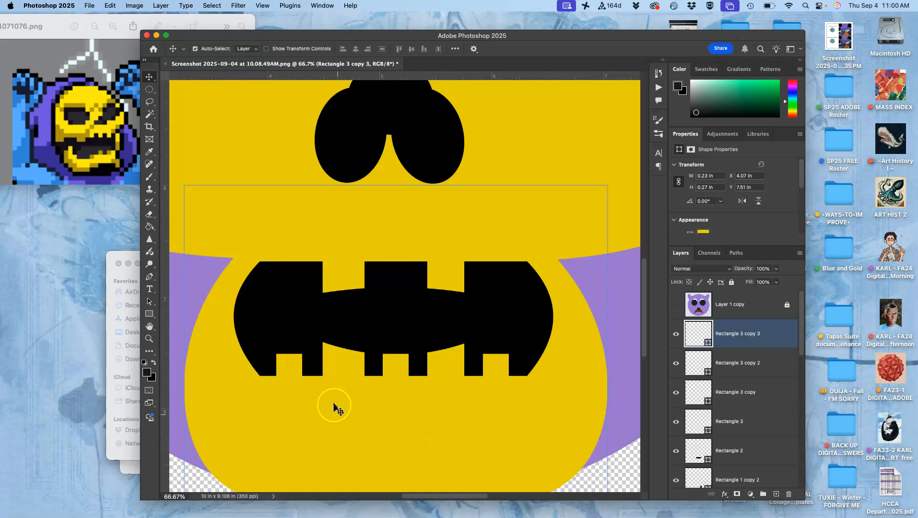
left_click_drag(293, 366, 476, 348)
key("super+j")
key("super+minus")
key("super+minus")
key("super+minus")
key("super+minus")
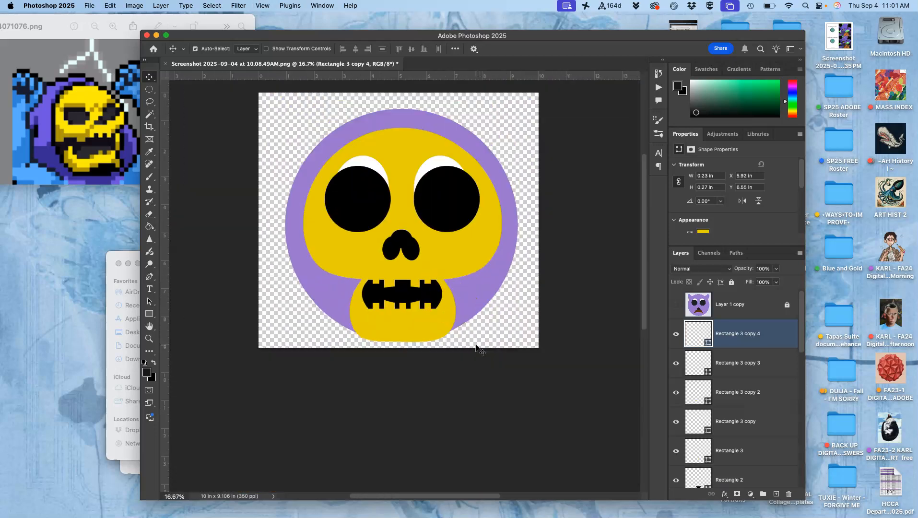
- Duplicate the upper right tooth and centre the copy on the upper edge of the middle mouth block
key("super+plus")
key("super+plus")
key("super+plus")
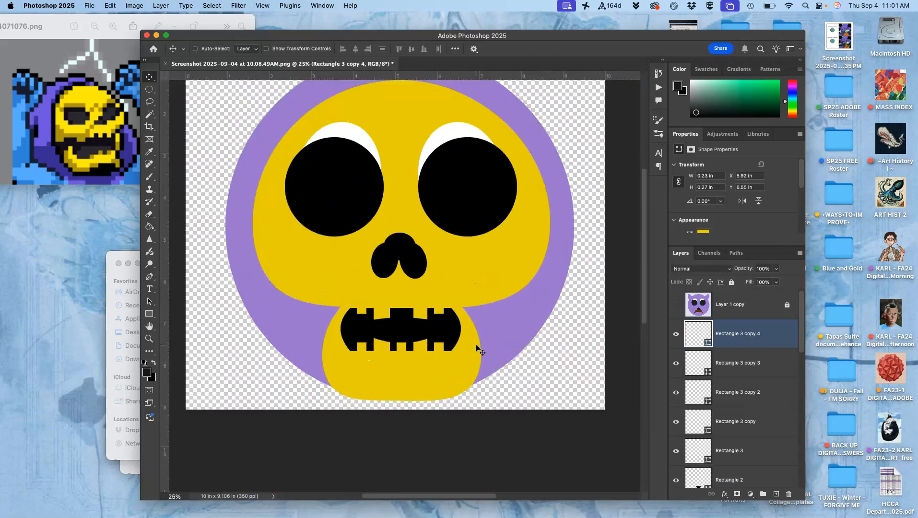
left_click(474, 334)
key("super+j")
left_click_drag(474, 335, 401, 339)
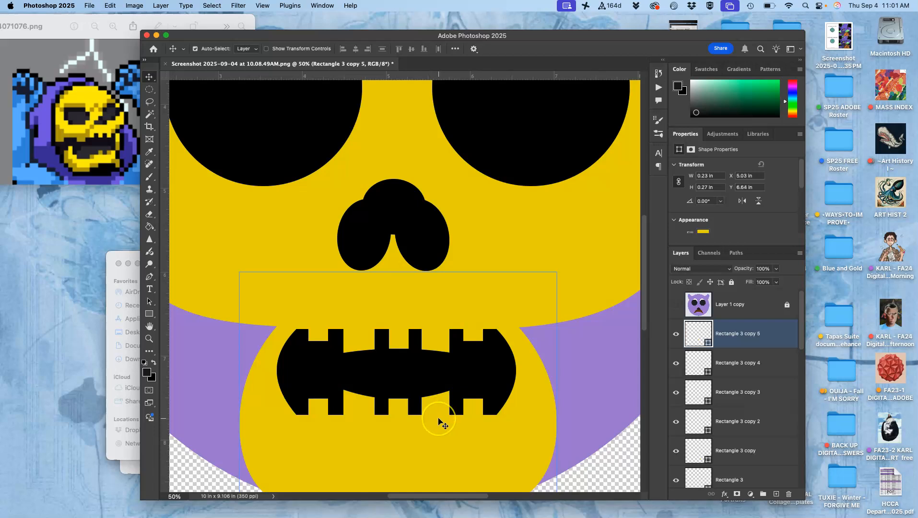
- Nudge the upper right and upper left teeth slightly down, and clear the layer selection
key("super+minus")
key("super+minus")
key("super+minus")
left_click(551, 403)
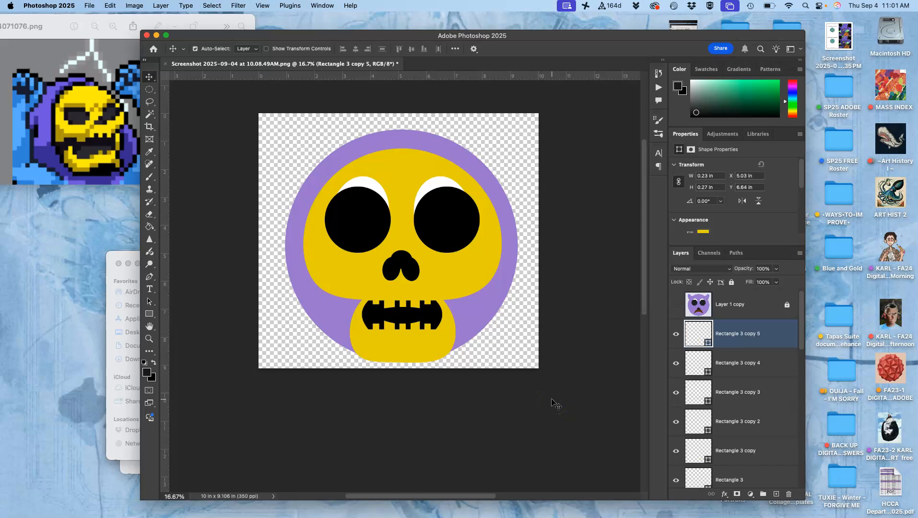
left_click(428, 301)
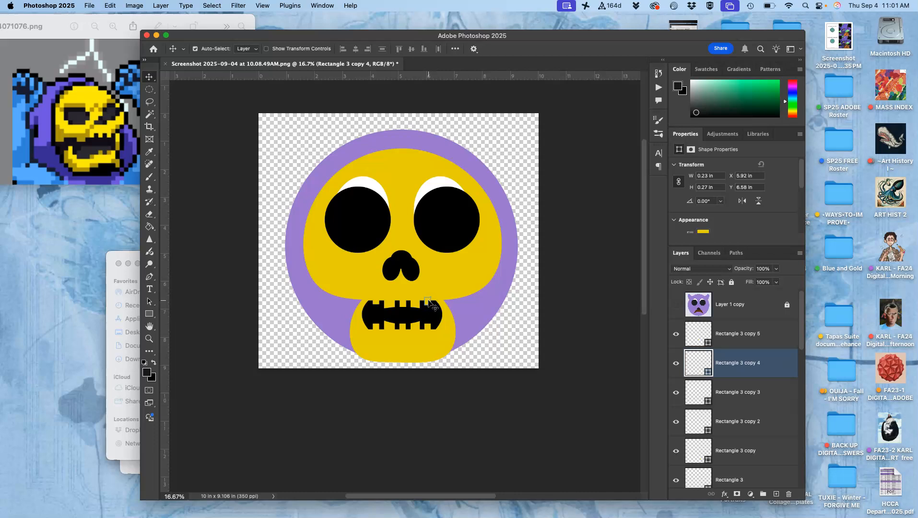
left_click(376, 302)
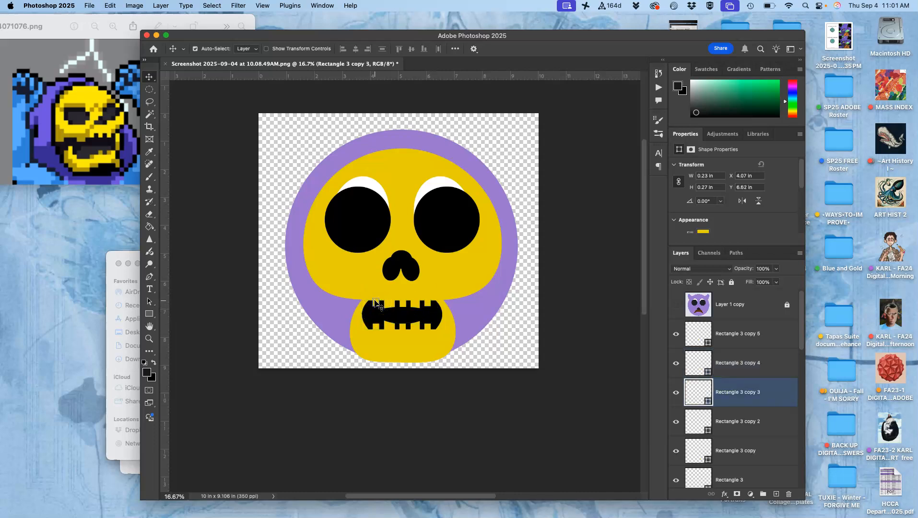
left_click(514, 352)
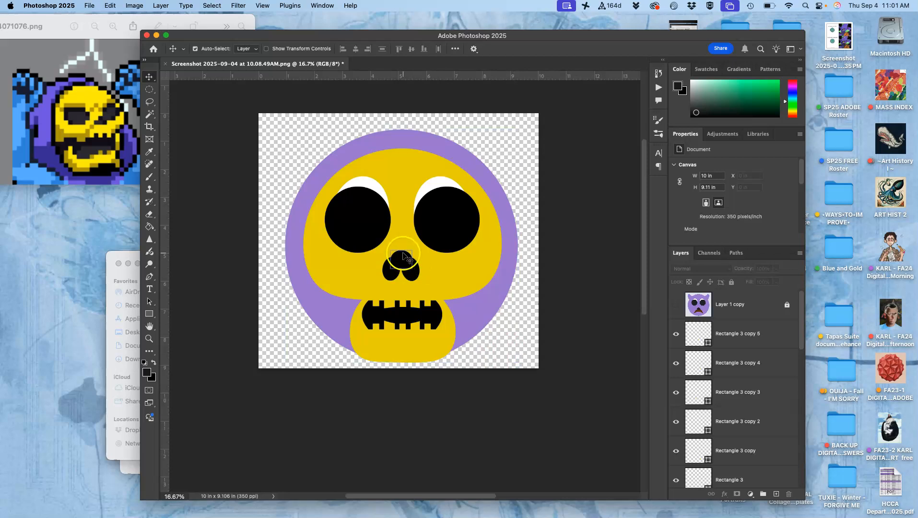
- Duplicate the large purple hood circle, Ellipse 1, behind the yellow skull
left_click(291, 243)
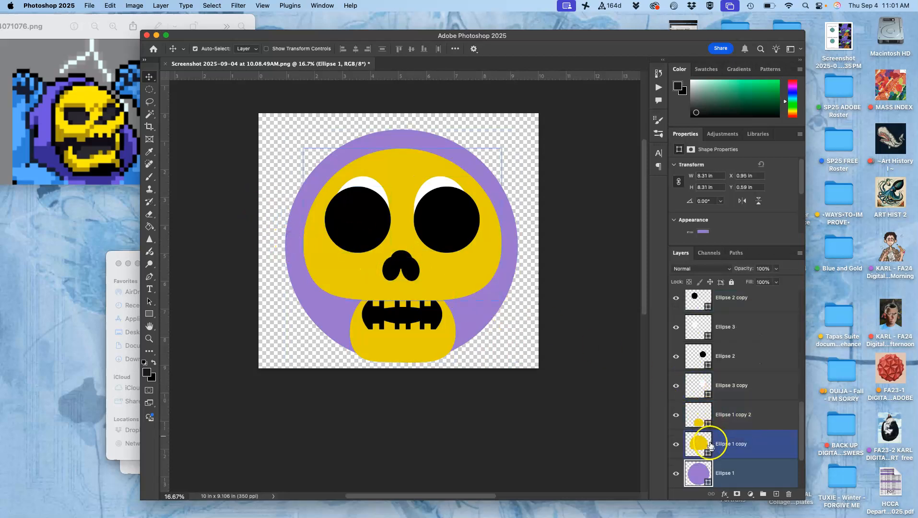
scroll(713, 454, "down", 3)
left_click(734, 395)
key("super+j")
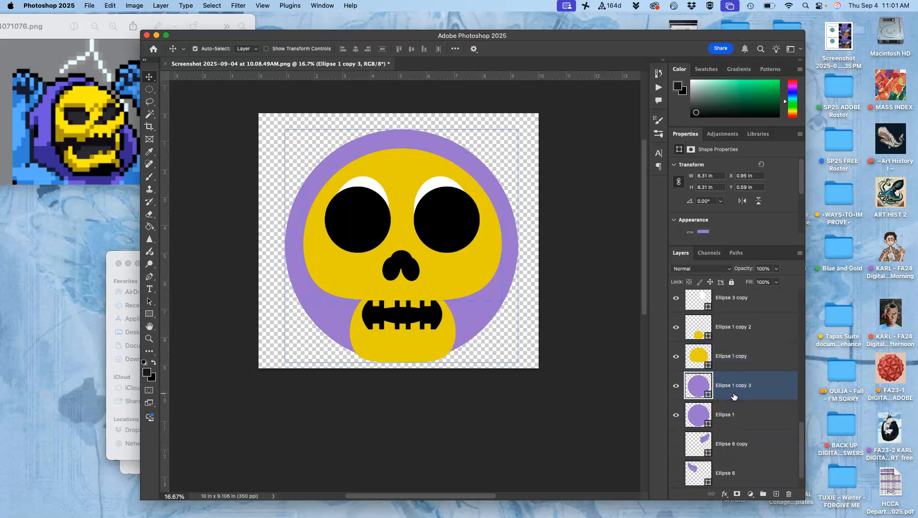
left_click(736, 411)
- Warp the purple hood circle copy, Ellipse 1 copy 3, widening and lowering its lower half into a draped hood below the jaw
key("super+t")
right_click(467, 307)
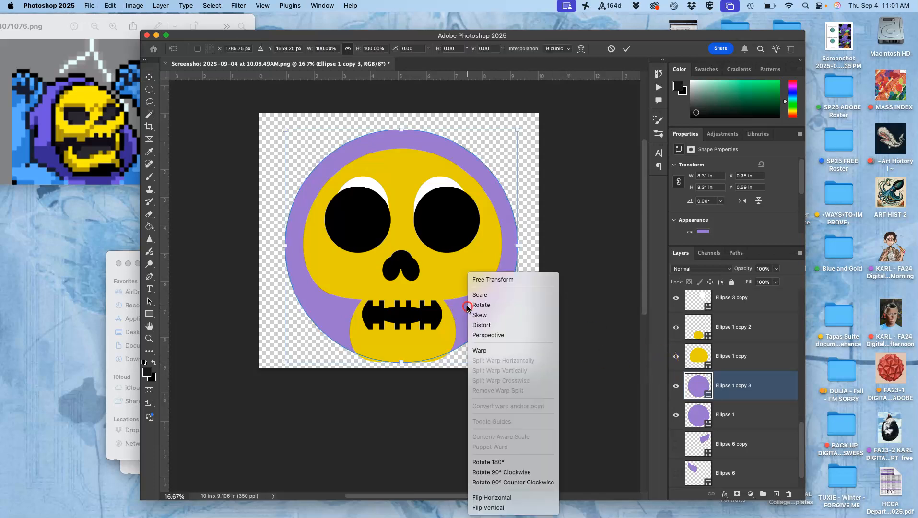
left_click(480, 352)
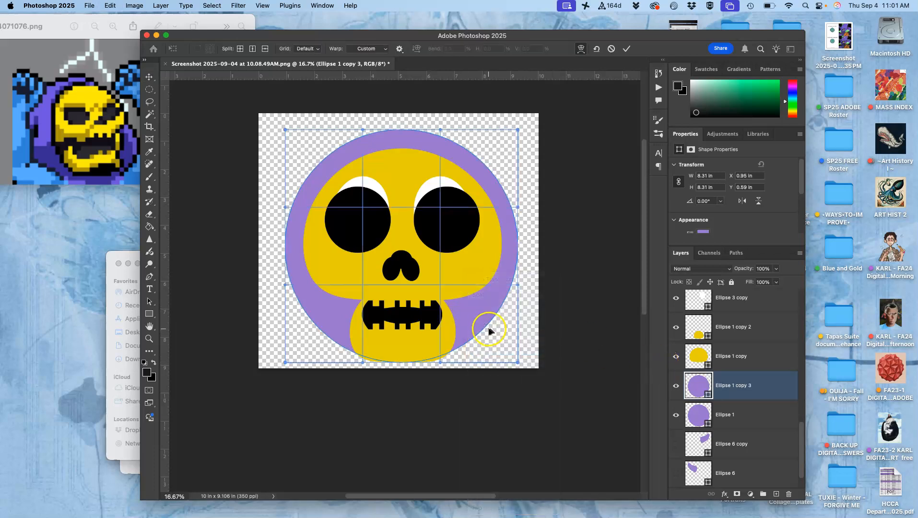
left_click_drag(499, 348, 524, 369)
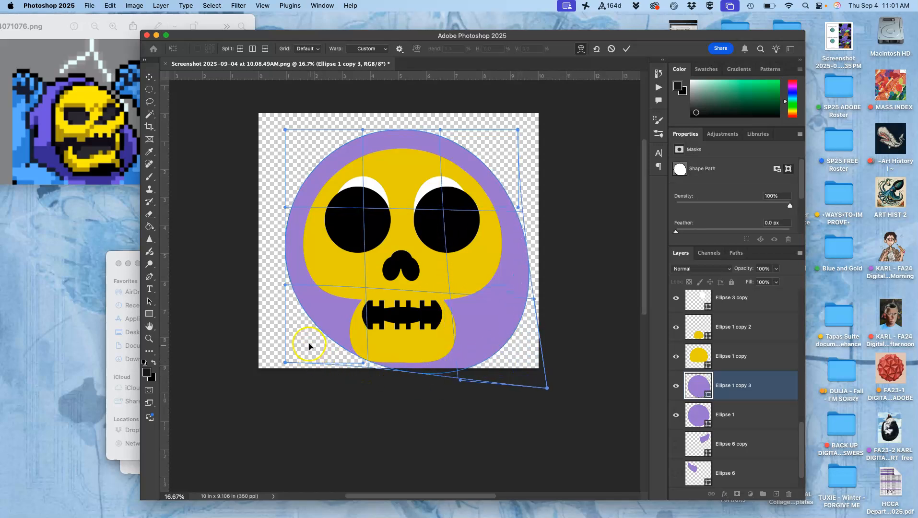
left_click_drag(305, 345, 290, 368)
left_click_drag(284, 263, 286, 287)
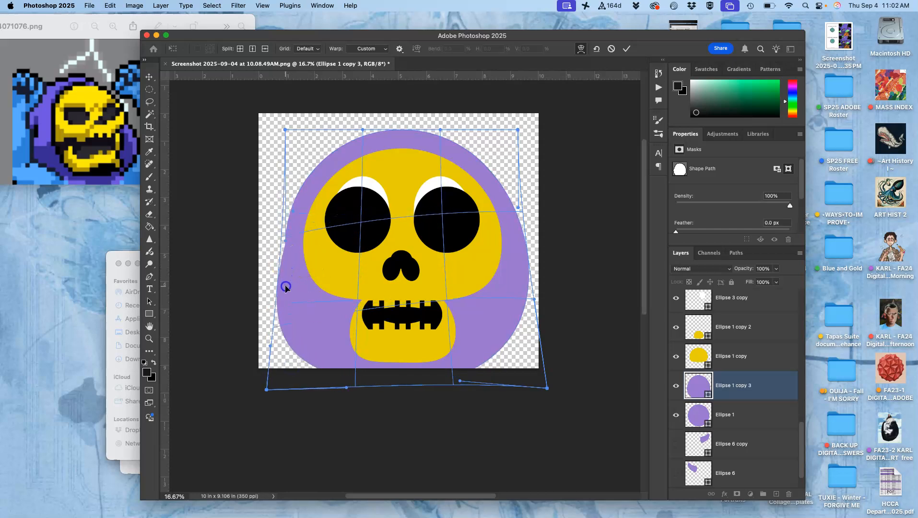
left_click_drag(522, 242, 522, 267)
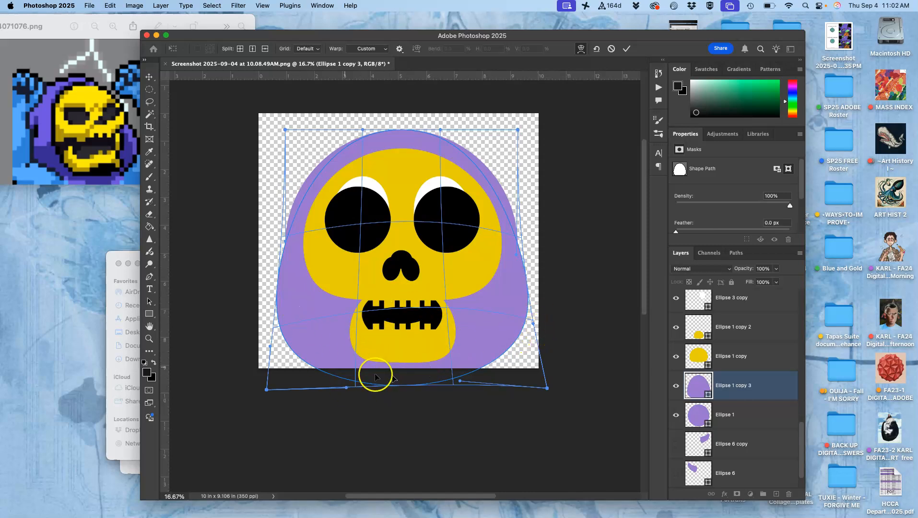
key("Return")
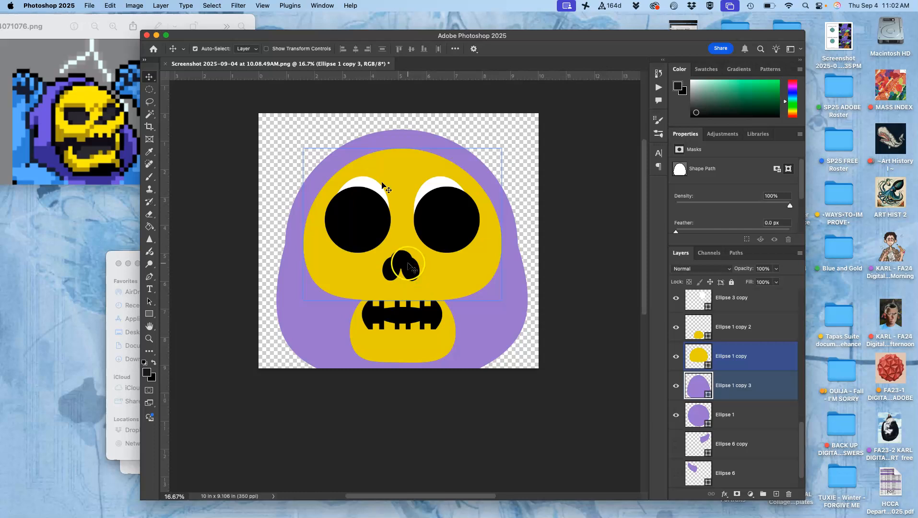
- Set the canvas height to 12 inches, anchored at the top centre so the extra space extends below the artwork
left_click(138, 7)
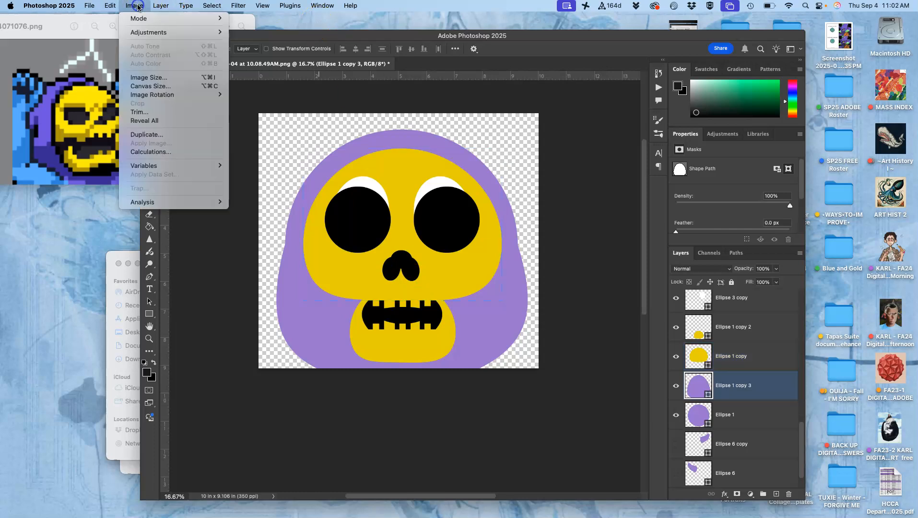
left_click(152, 87)
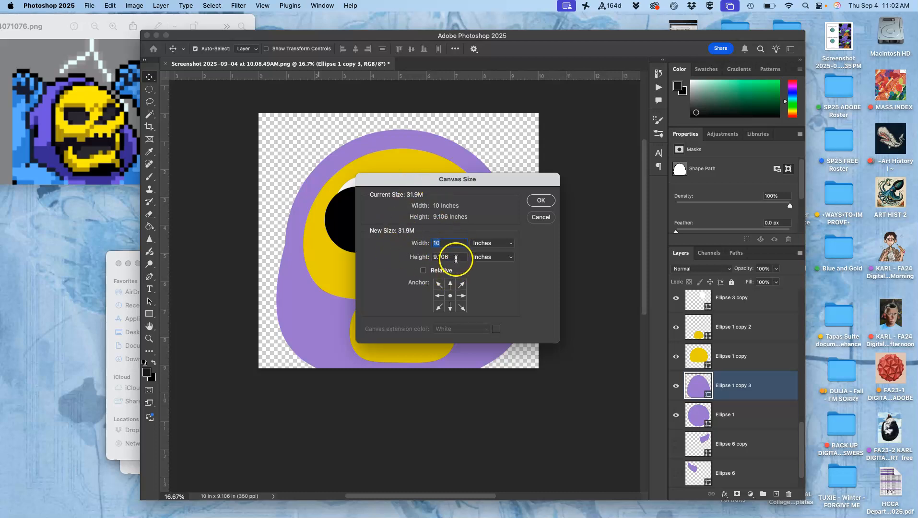
left_click(432, 258)
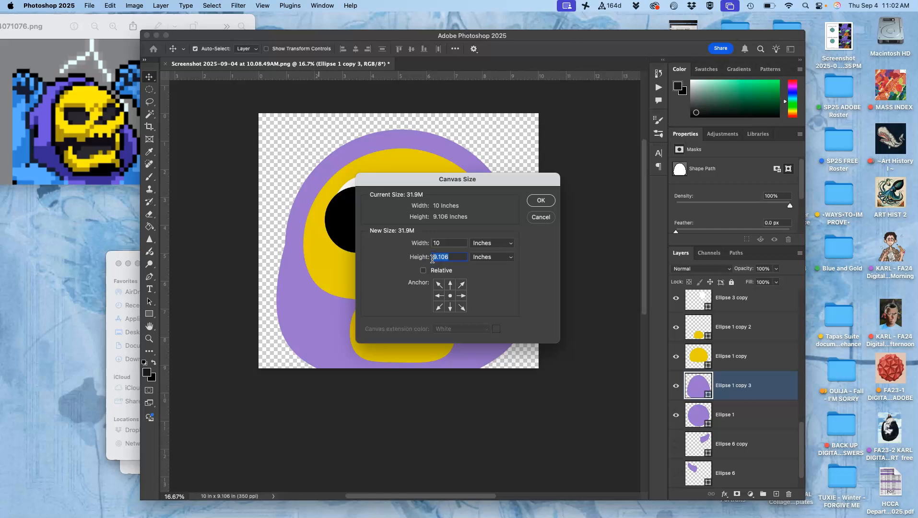
type("12")
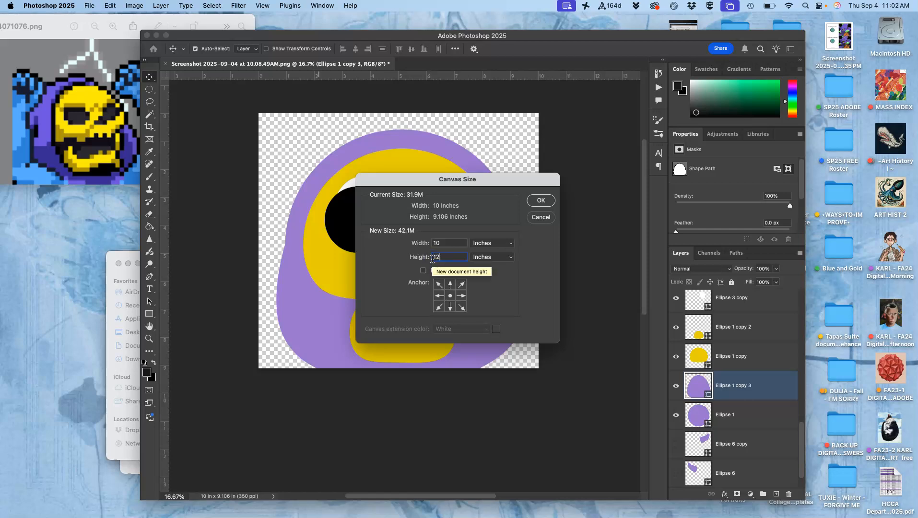
left_click(450, 285)
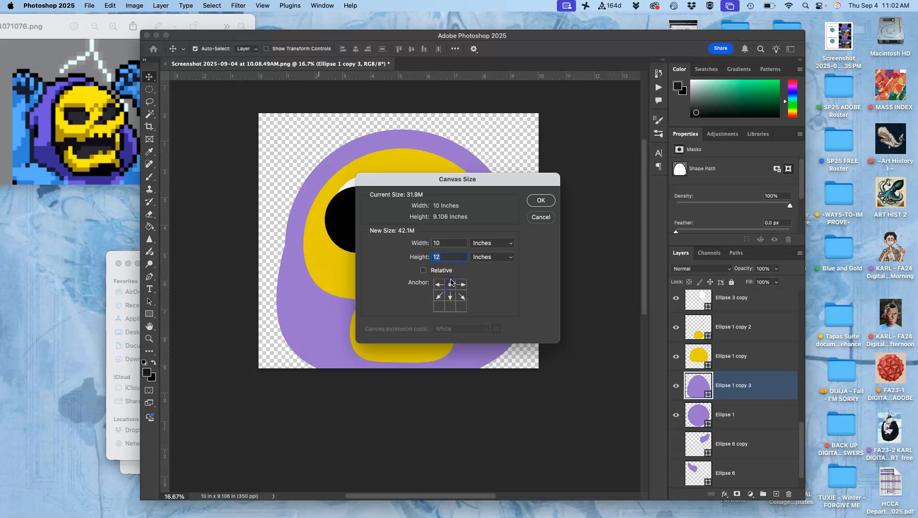
left_click(541, 200)
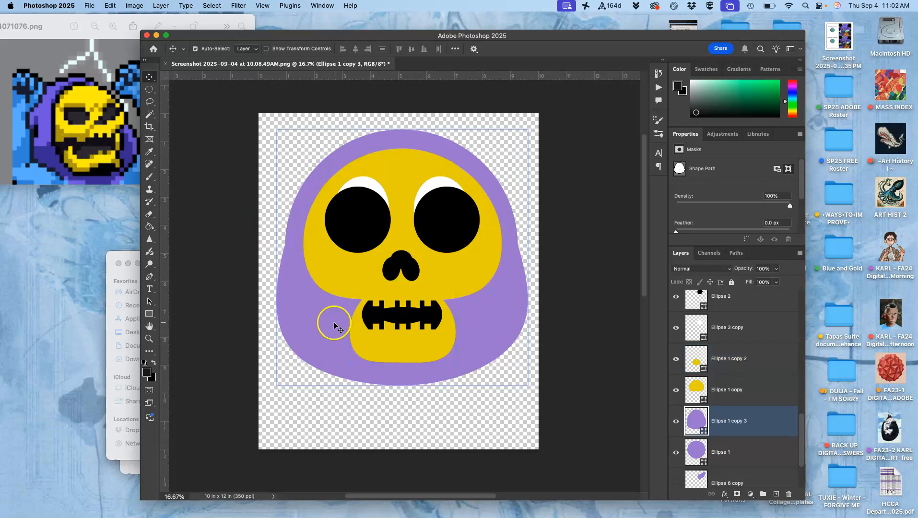
- Duplicate the original purple circle, Ellipse 1, and recolour the copy dark purple, #34196a
left_click(696, 450)
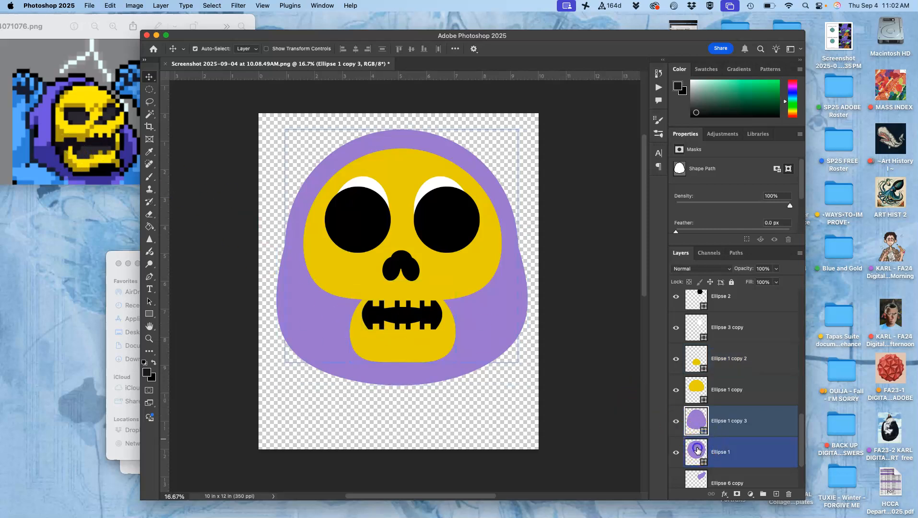
key("super+j")
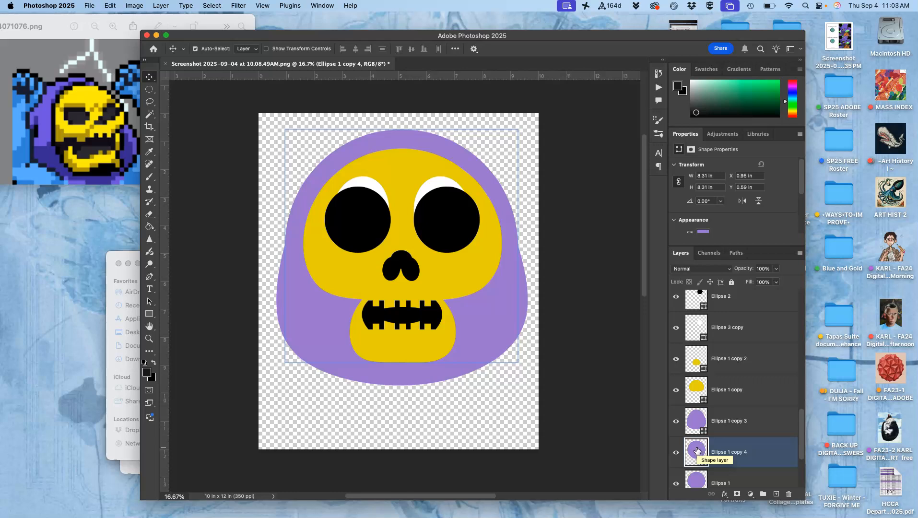
double_click(696, 449)
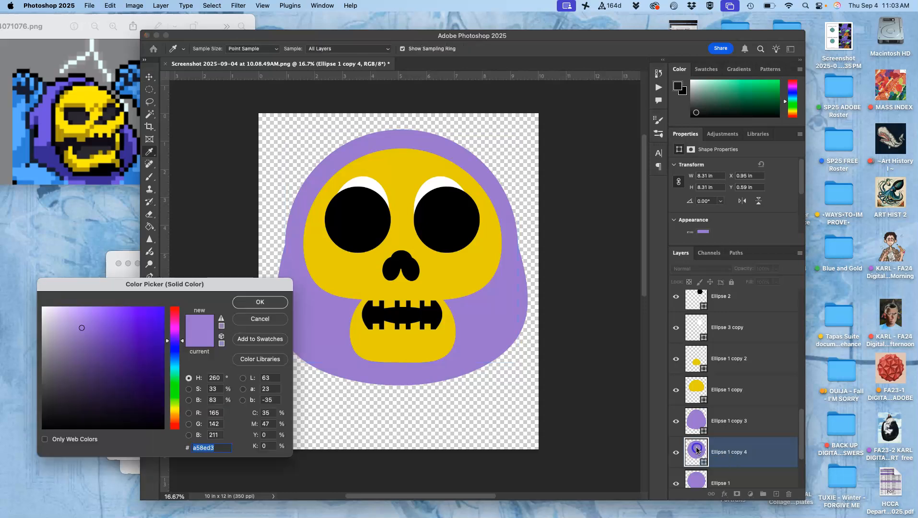
left_click(135, 378)
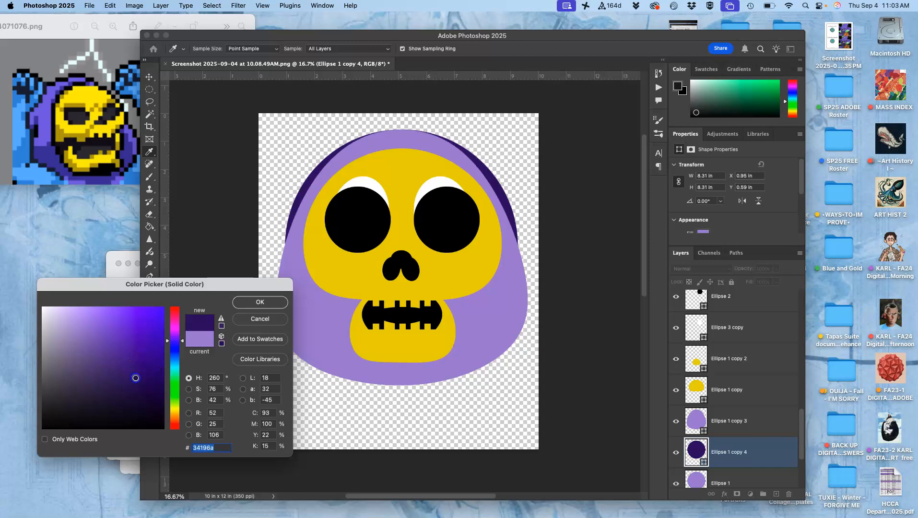
left_click(261, 302)
key("v")
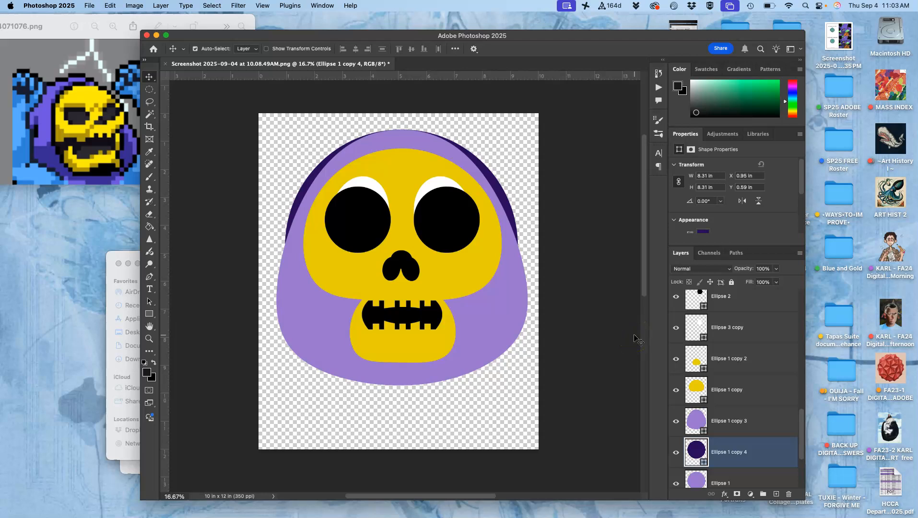
- Bring the dark purple circle in front of the draped hood and scale it to about 90.7%
key("super+bracketright")
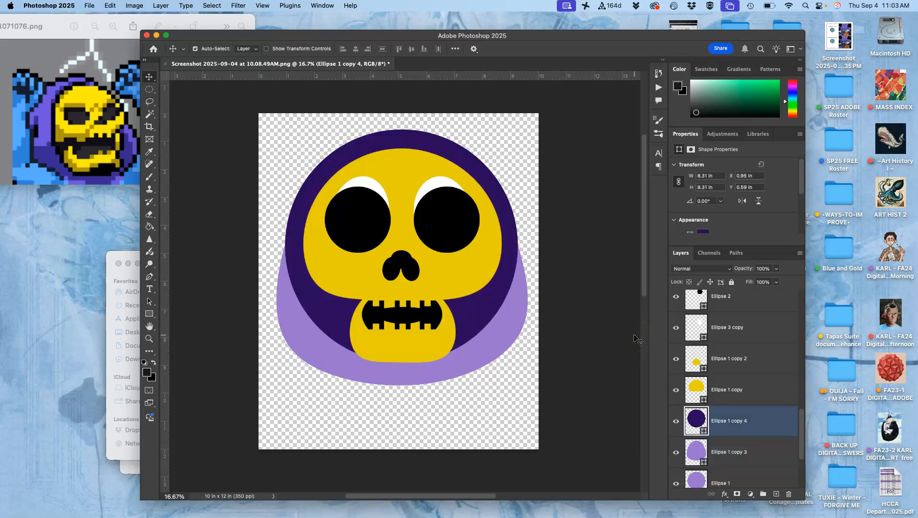
key("super+t")
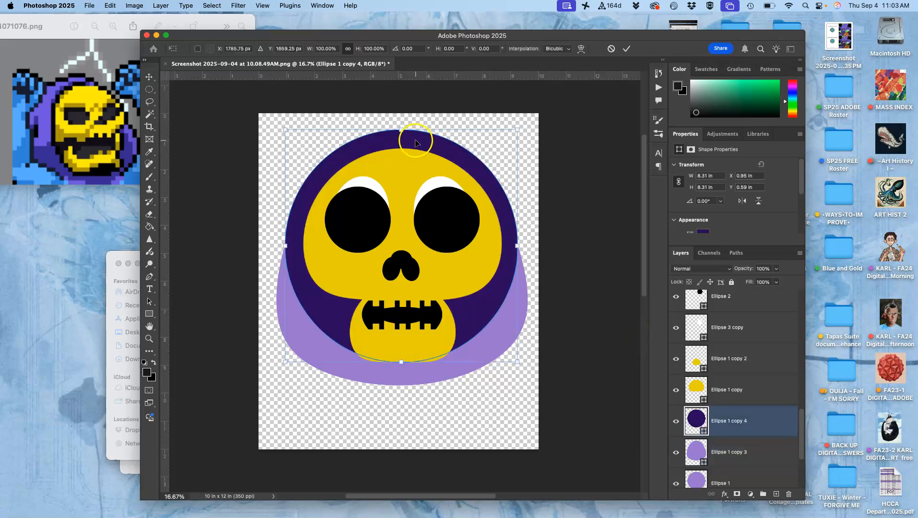
left_click_drag(517, 130, 507, 140)
- Warp the dark purple circle's lower edge downward so it frames the jaw as the hood's inner shadow
right_click(400, 237)
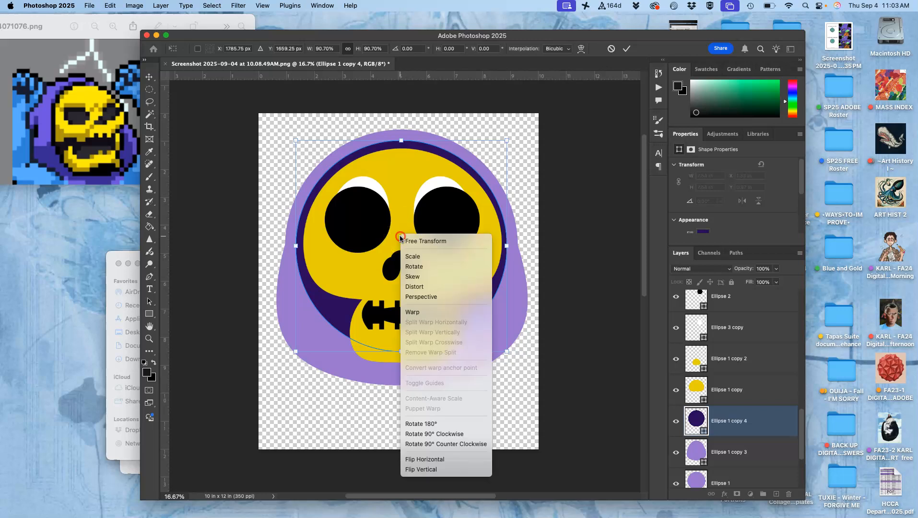
left_click(412, 313)
left_click_drag(457, 323, 455, 353)
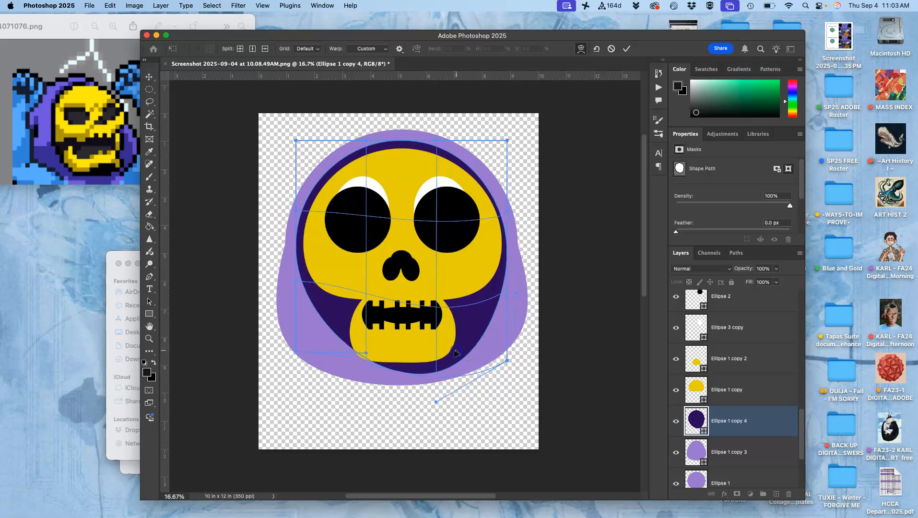
left_click_drag(329, 321, 328, 331)
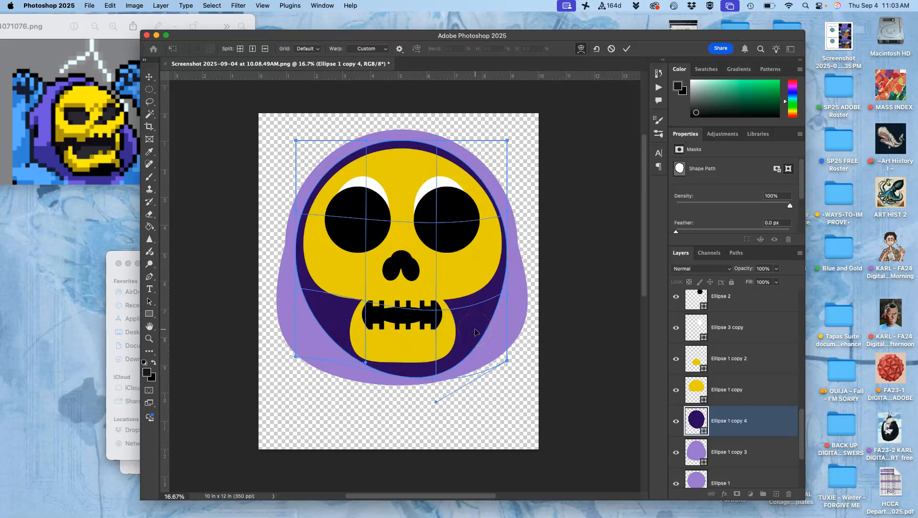
key("Return")
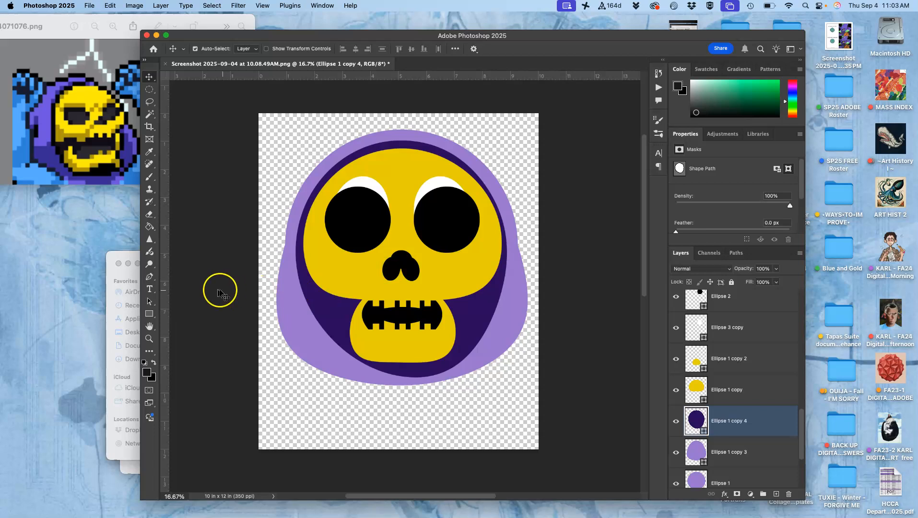
- Draw a flat ellipse about 709 × 239 px beneath the left eye and fill it white, #ffffff
left_click(150, 314)
left_click_drag(150, 314, 177, 323)
left_click_drag(314, 247, 346, 264)
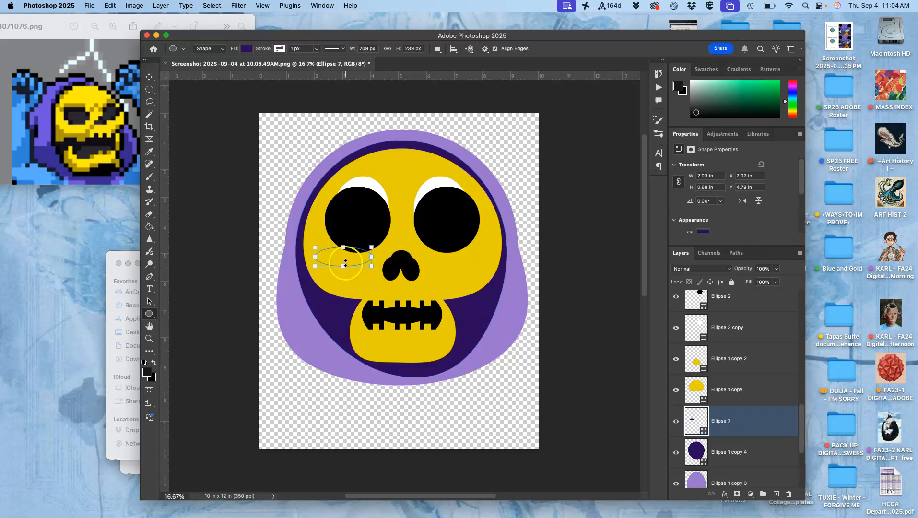
double_click(696, 418)
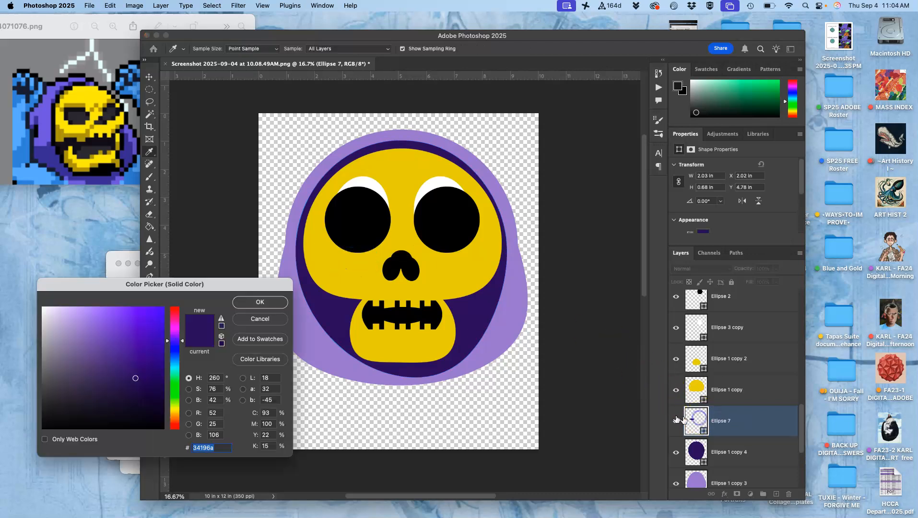
left_click_drag(63, 319, 30, 300)
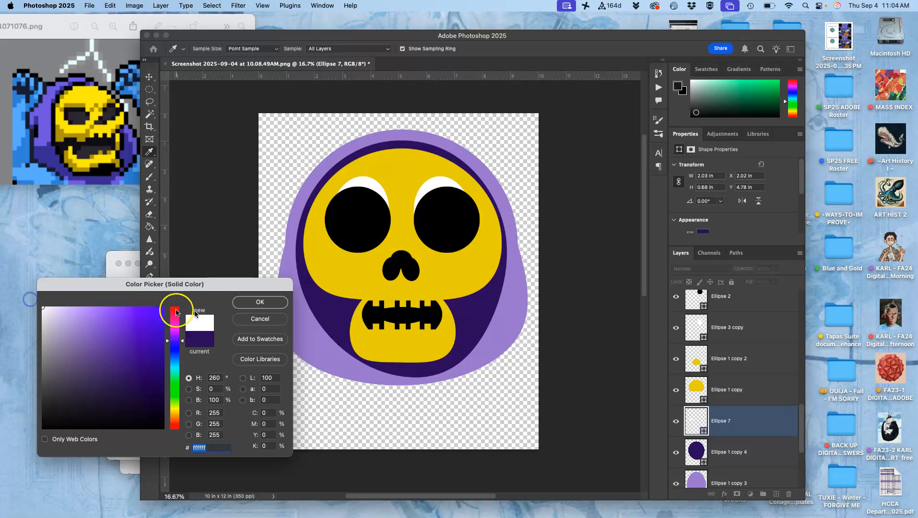
left_click(260, 302)
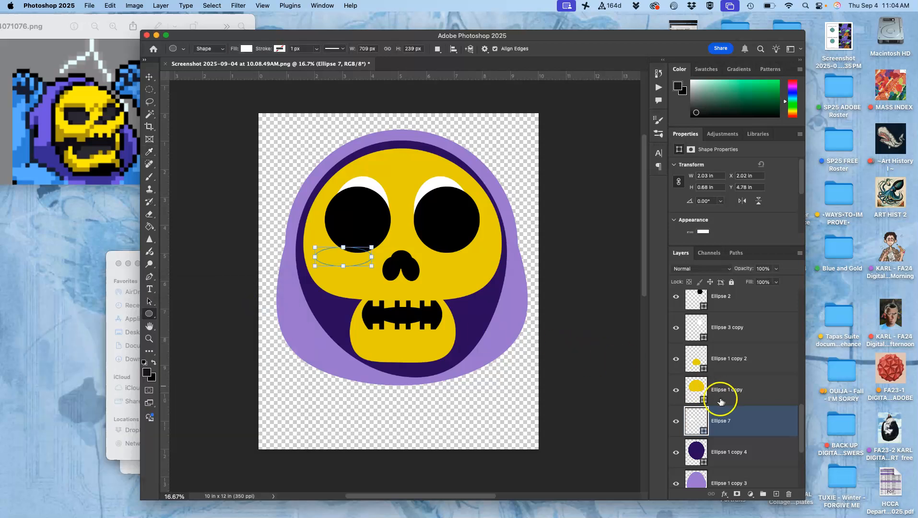
- Raise the white ellipse above the yellow skull, stacking it directly behind the left eye's black circle, Ellipse 2 copy
key("super+bracketright")
key("super+bracketright")
key("super+bracketright")
key("super+bracketright")
key("super+bracketright")
key("super+bracketright")
key("super+bracketright")
key("super+bracketright")
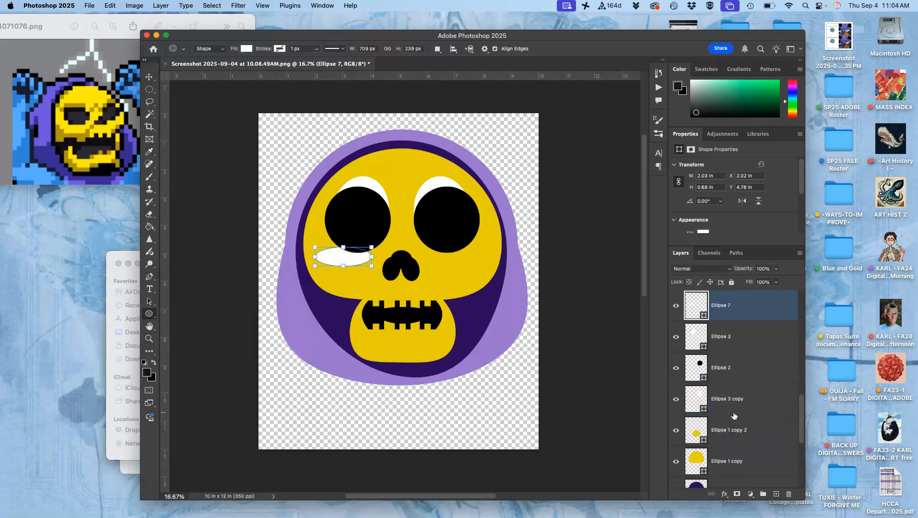
key("super+bracketleft")
key("super+bracketleft")
key("super+bracketleft")
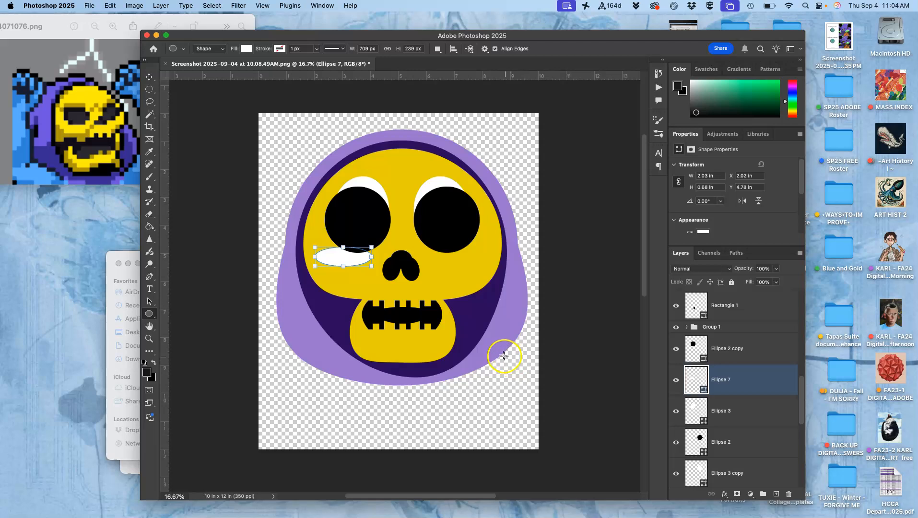
- Briefly show the locked original emoji, Layer 1 copy, for comparison, hide it again and select its layer
scroll(756, 336, "up", 5)
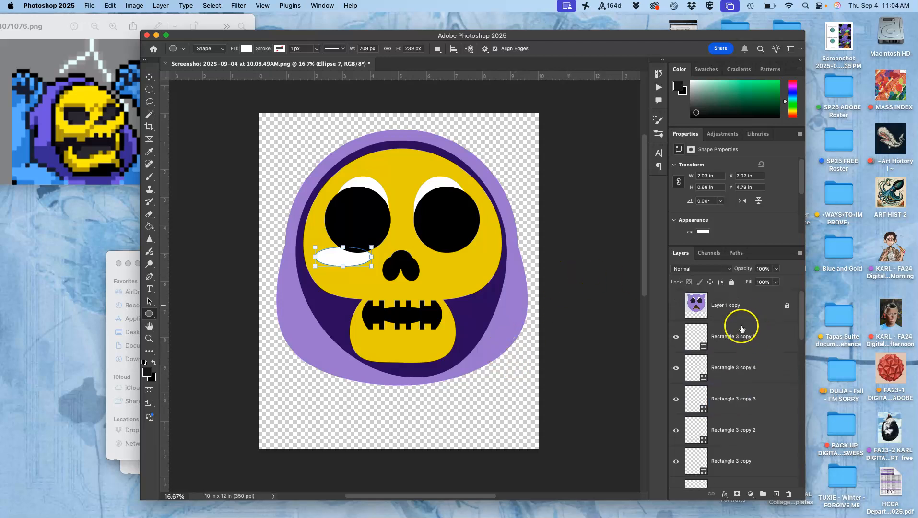
left_click(677, 306)
left_click(677, 307)
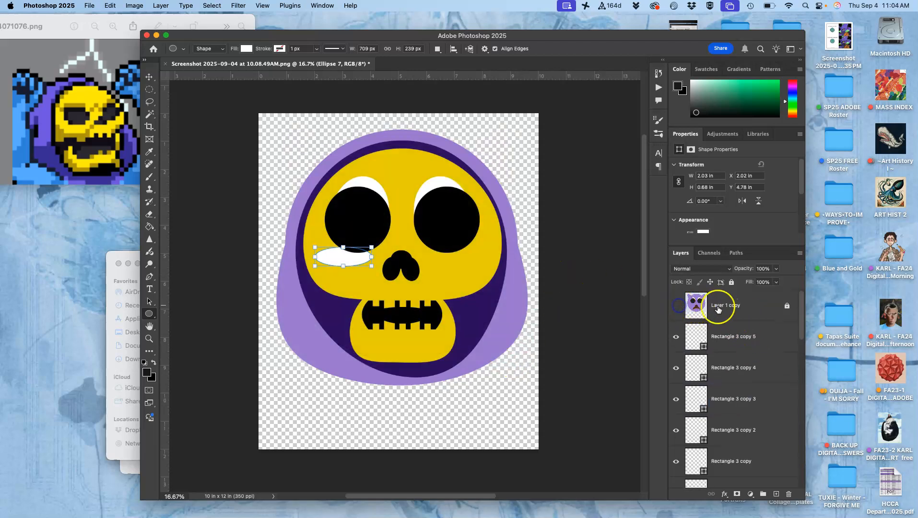
left_click(719, 307)
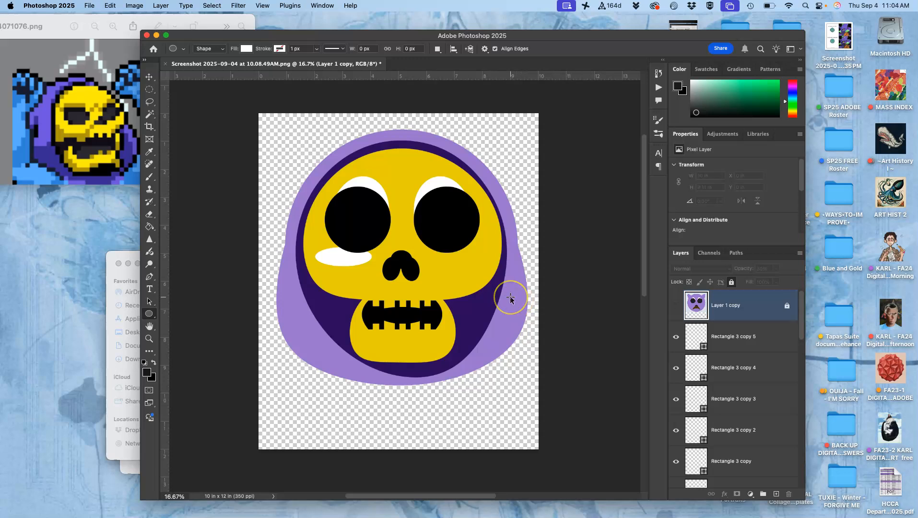
- Warp the white ellipse beneath the left eye, bending its lower edge upward and pulling down its outer corner into a curved highlight
key("super+equal")
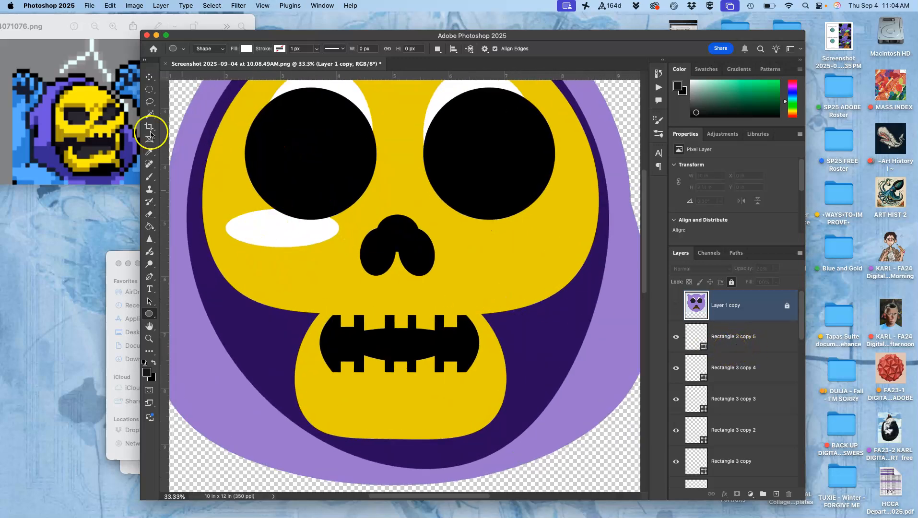
left_click(148, 78)
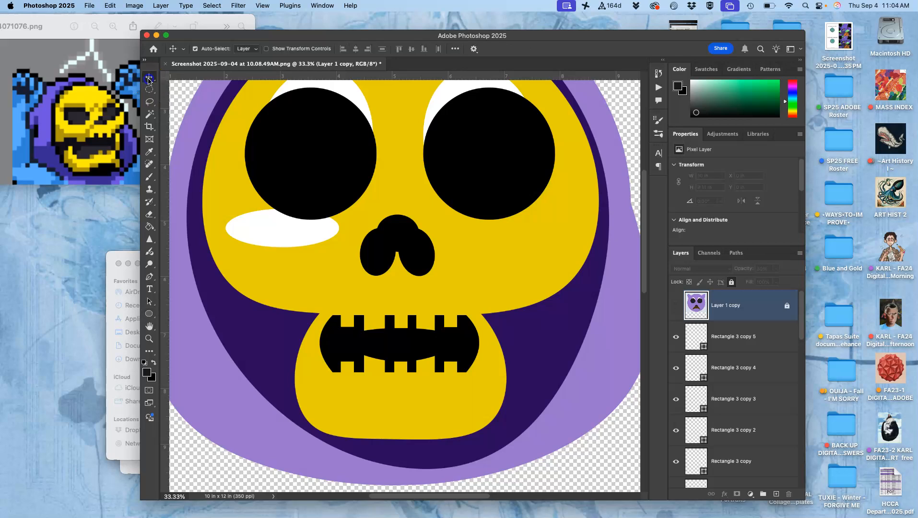
left_click(265, 229)
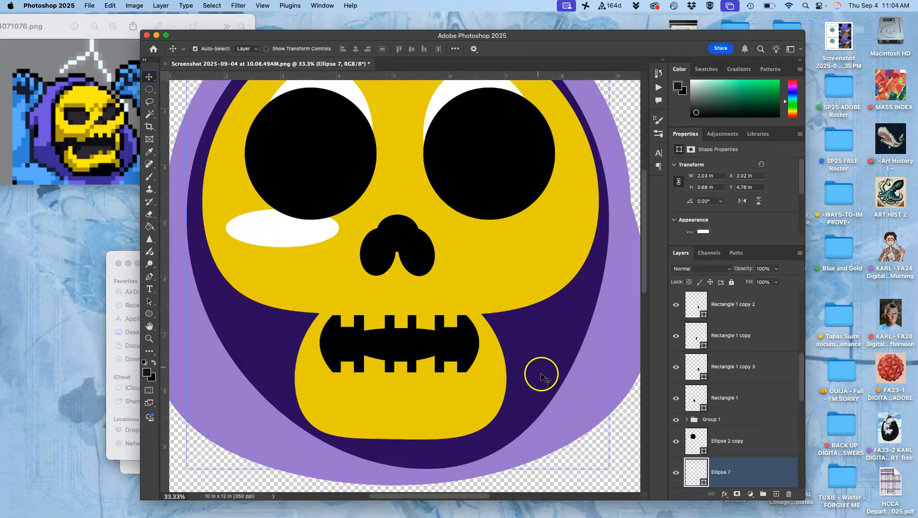
key("super+t")
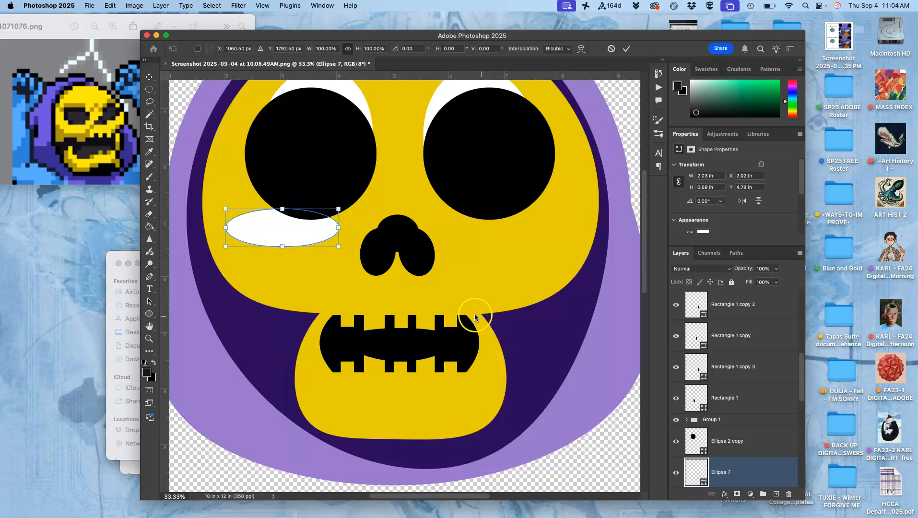
right_click(301, 230)
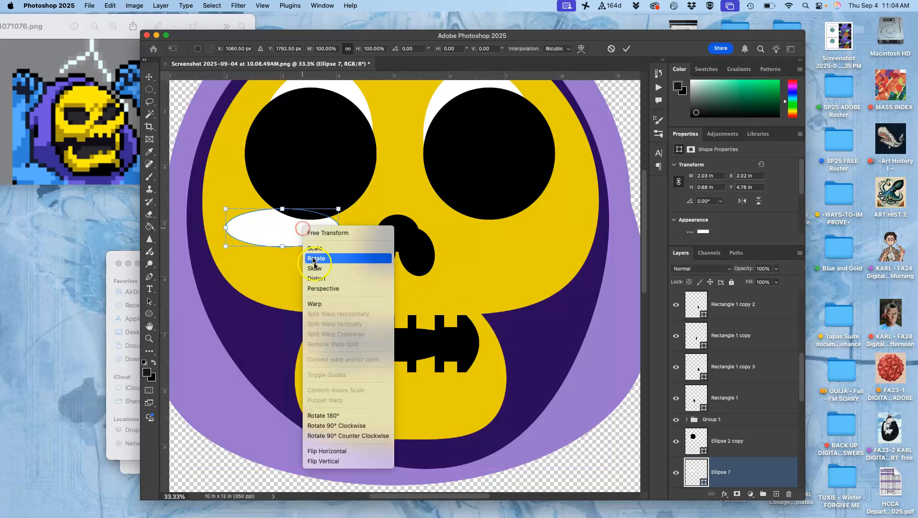
left_click(307, 303)
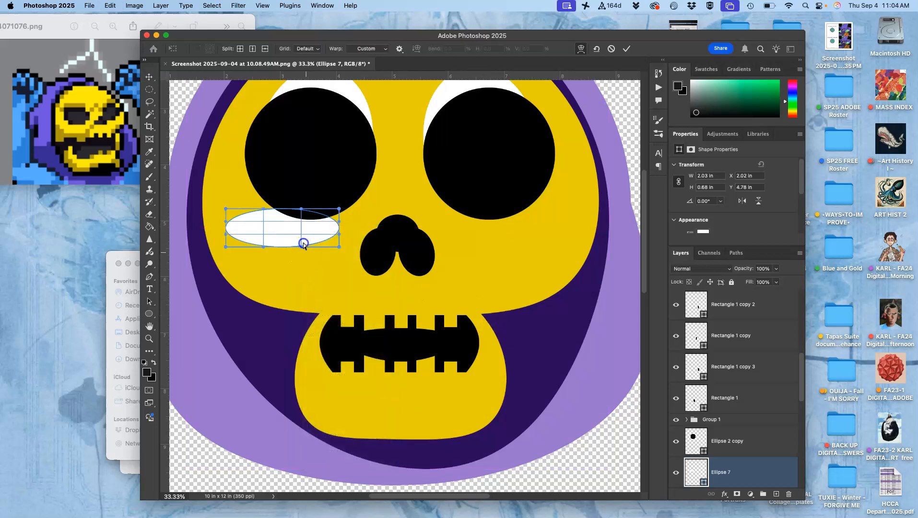
left_click_drag(294, 246, 290, 233)
mouse_move(229, 243)
left_mouse_down()
mouse_move(232, 260)
mouse_move(236, 246)
left_mouse_up()
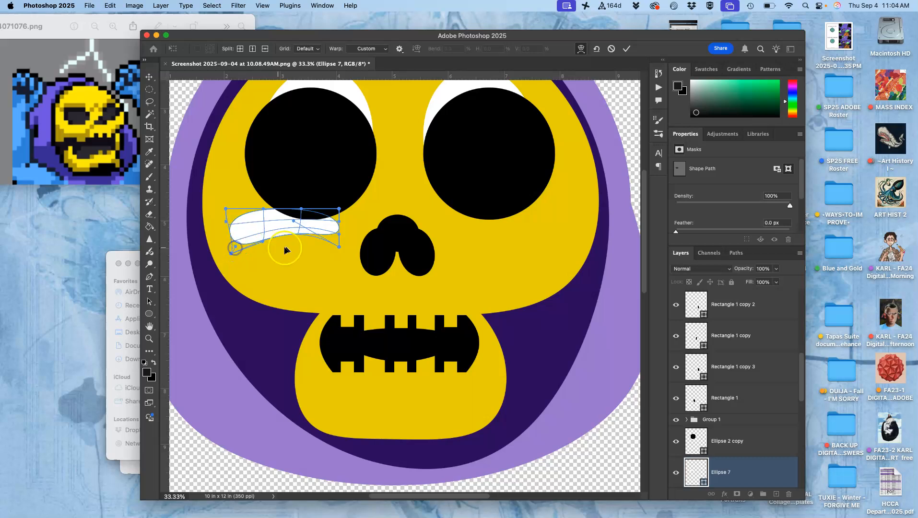
key("Return")
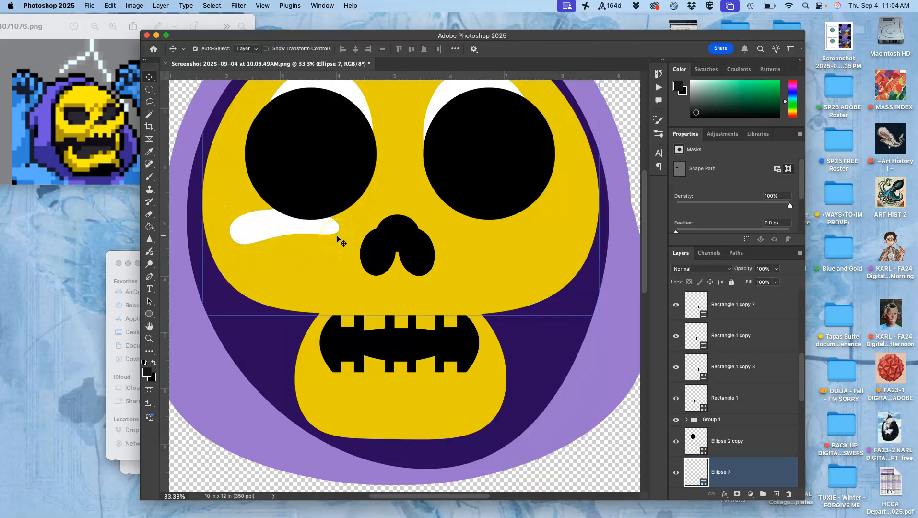
- Duplicate the warped white highlight, flip the copy horizontally and place it level beneath the right eye, about 4.1 in across
scroll(437, 295, "up", 3)
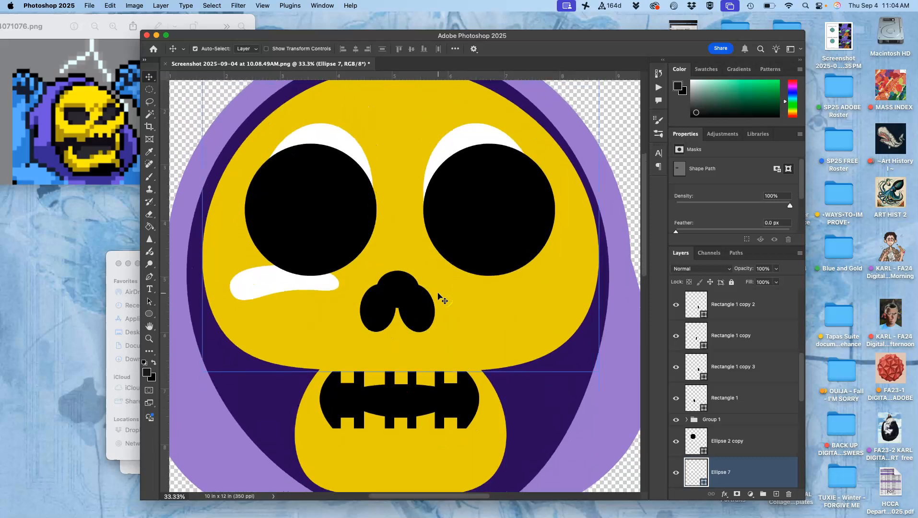
left_click(263, 286)
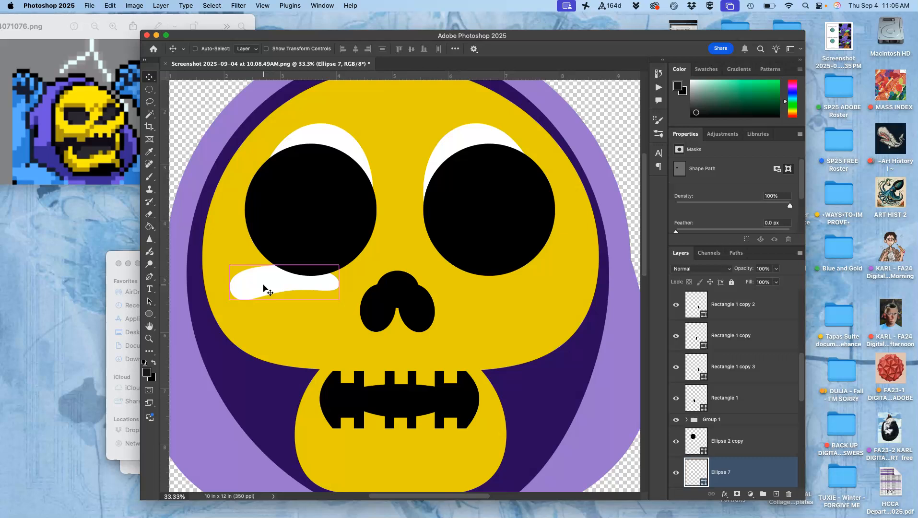
key("super+j")
key("super+t")
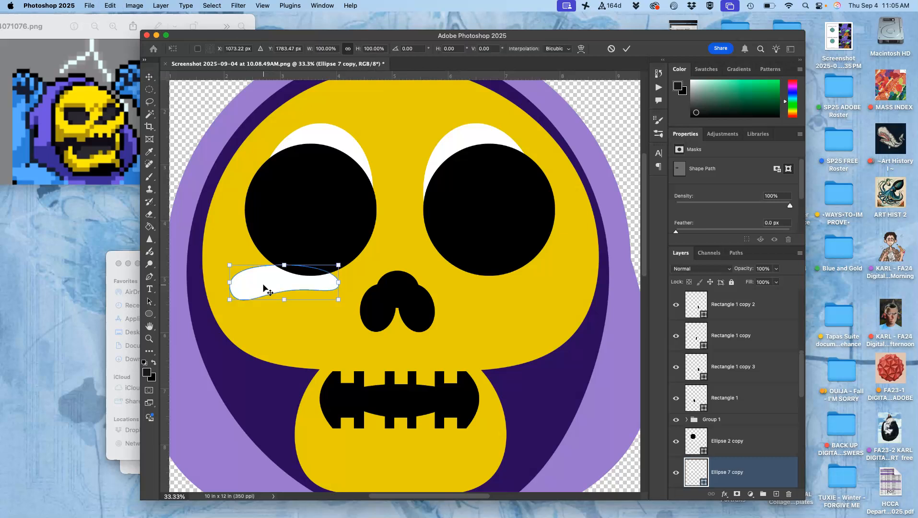
right_click(263, 287)
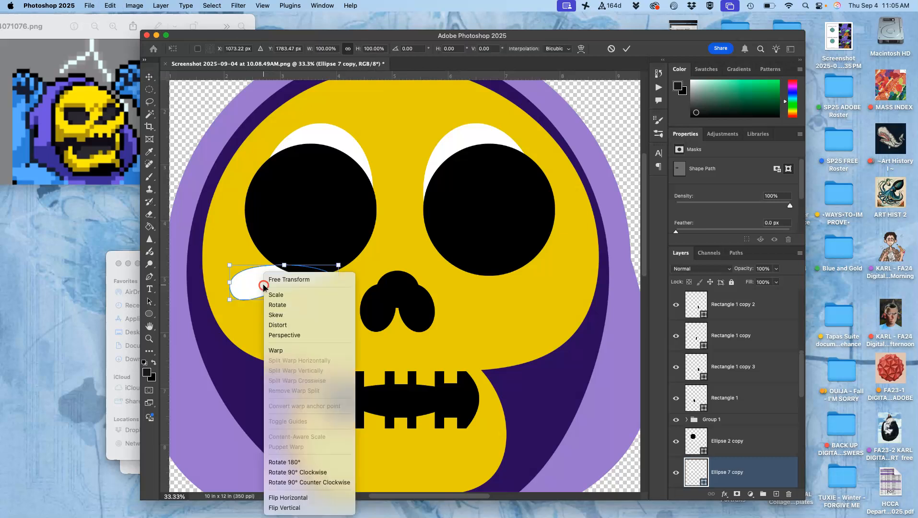
left_click(288, 498)
left_click_drag(281, 286, 511, 301)
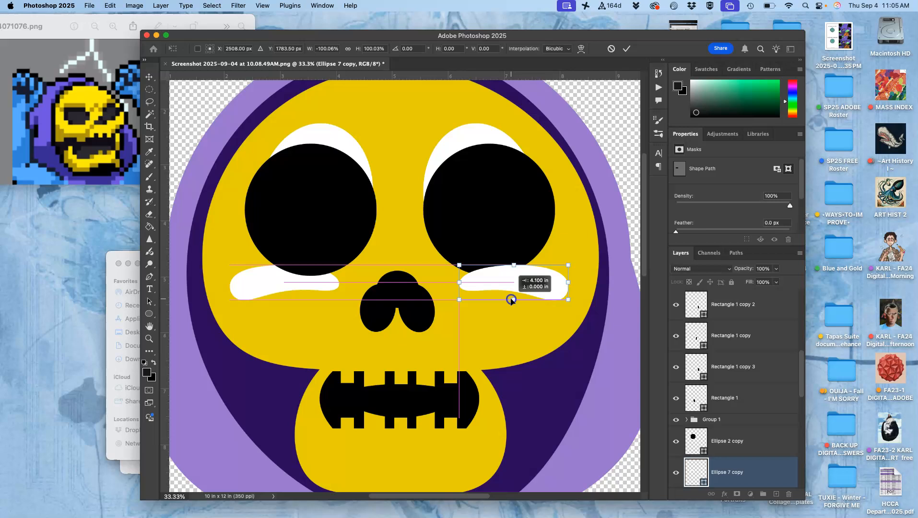
left_click_drag(511, 301, 511, 301)
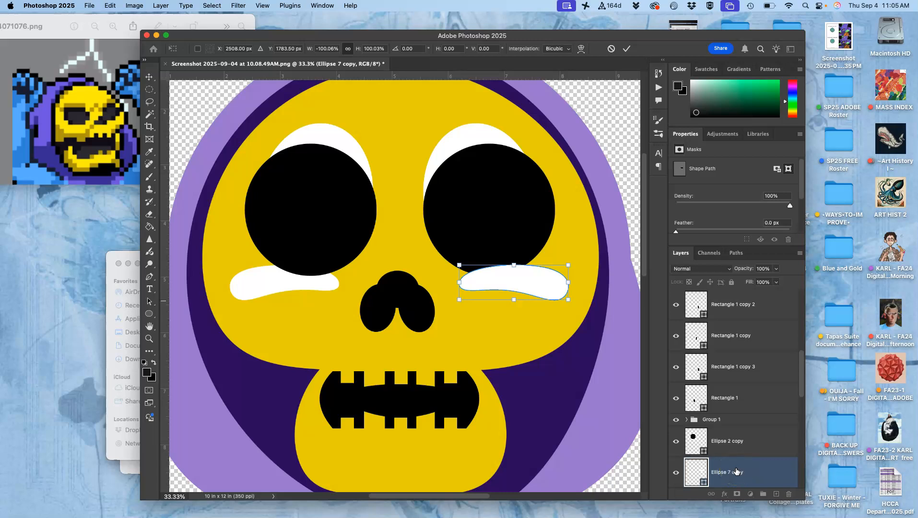
key("Return")
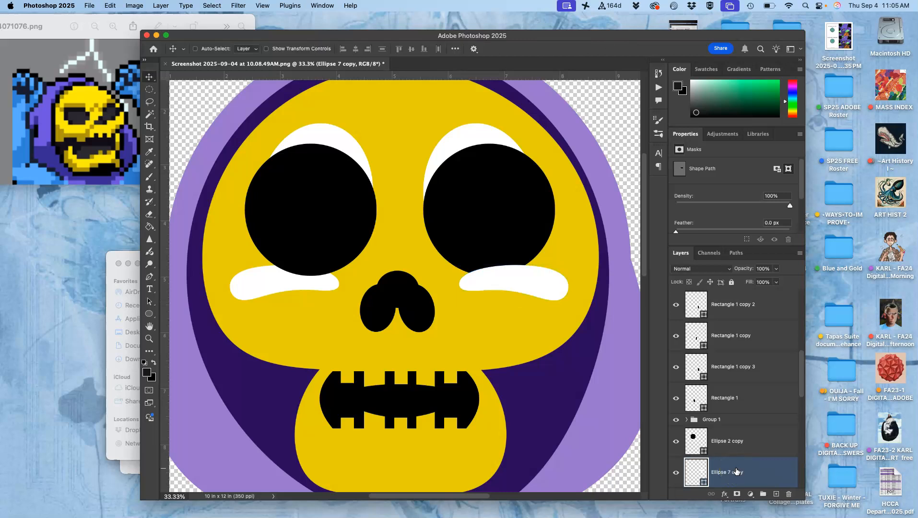
- Stack the right highlight directly behind the right eye's black circle, Ellipse 2, and nudge it slightly toward the nose
scroll(737, 471, "down", 4)
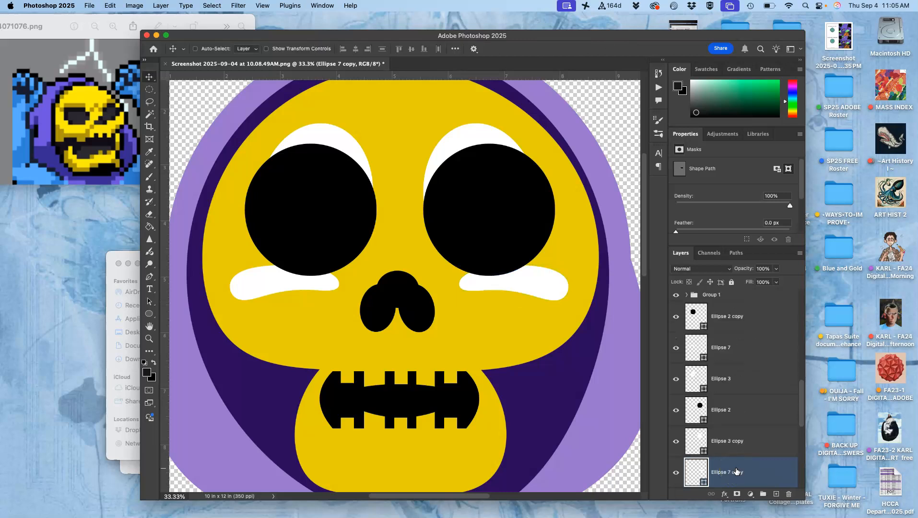
key("super+bracketright")
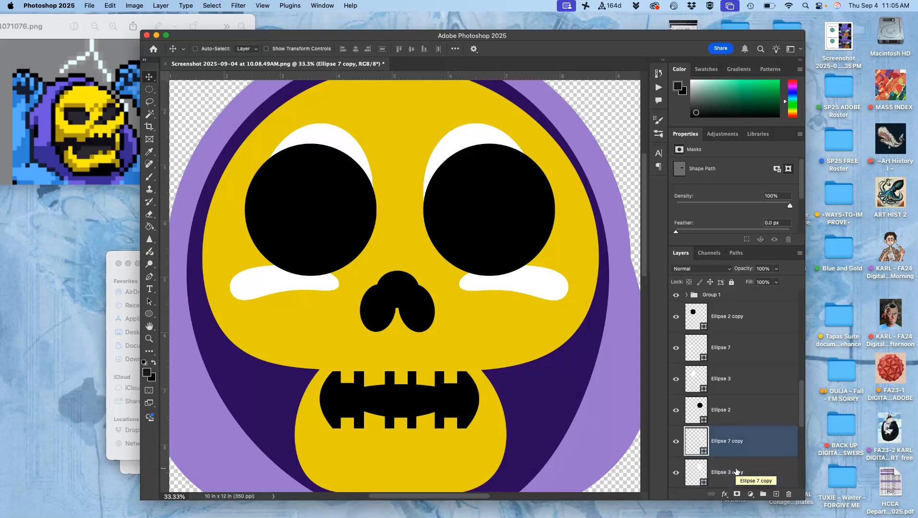
left_click(736, 471, "super")
left_click(710, 438)
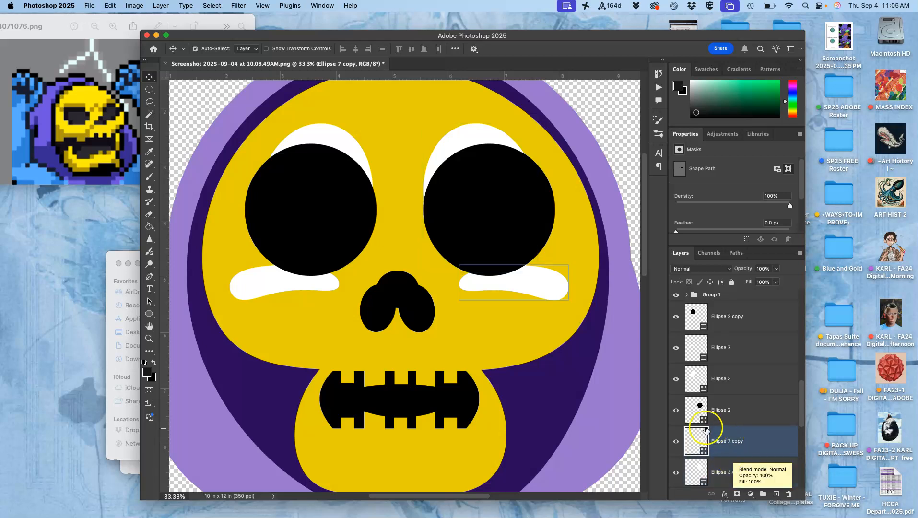
left_click(540, 287)
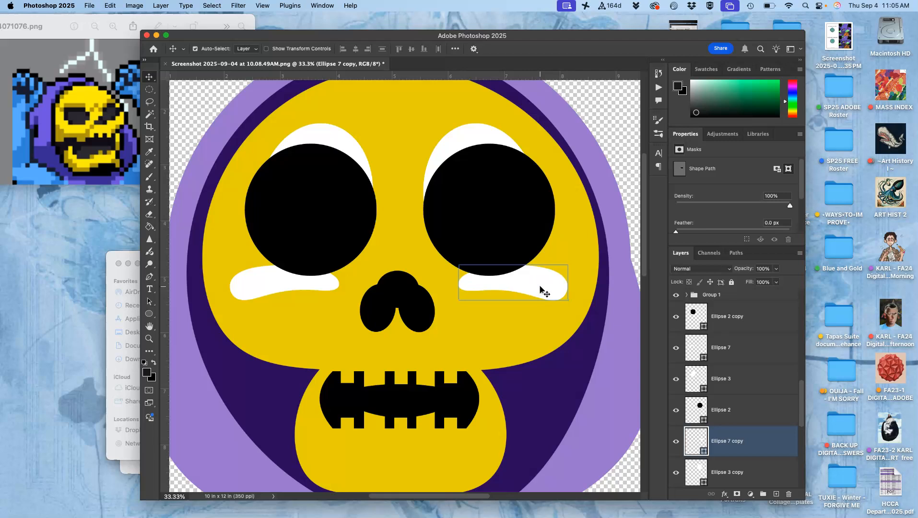
left_click(513, 321)
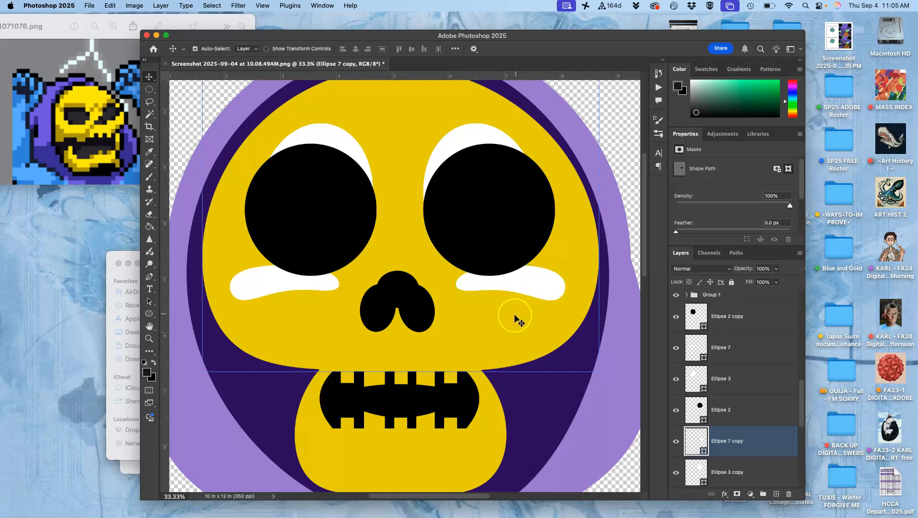
- Draw a flat ellipse about 770 × 191 px across the chin, below the teeth
left_click(497, 342)
key("super+minus")
key("super+minus")
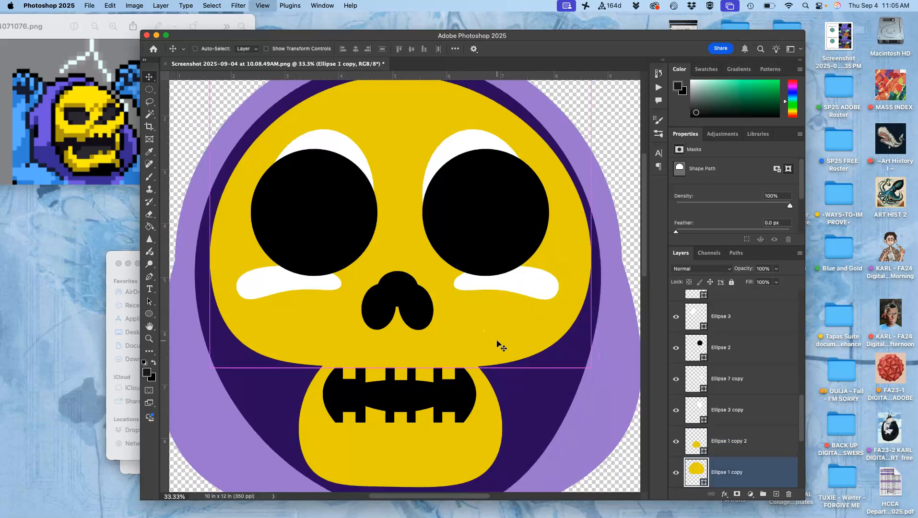
left_click(389, 392)
left_click(389, 383)
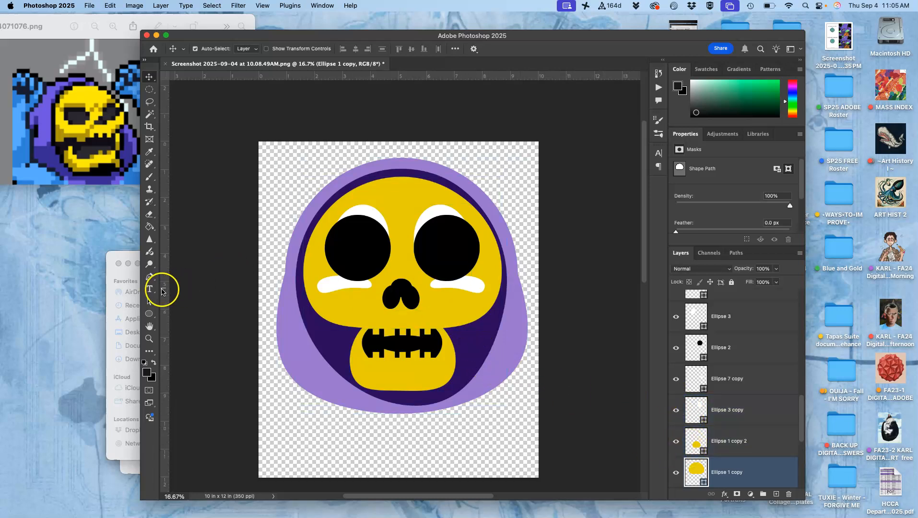
left_click(149, 313)
left_click_drag(372, 369, 433, 384)
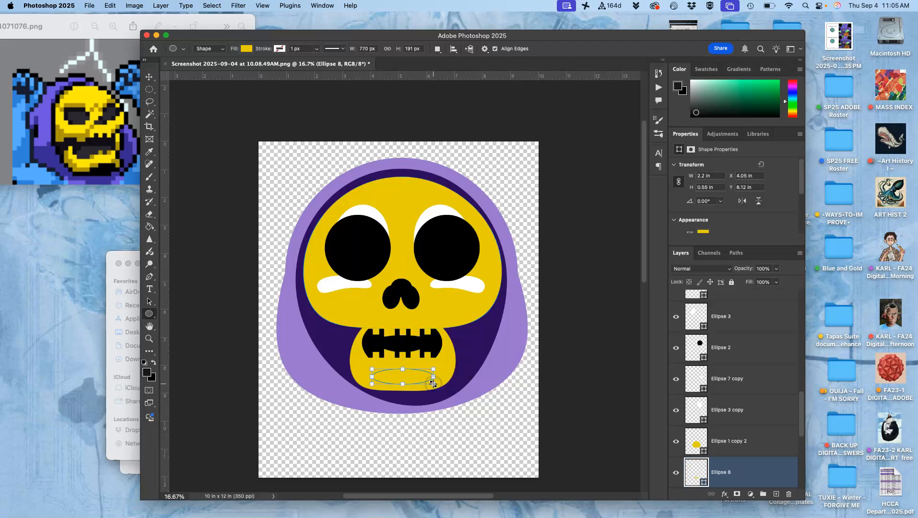
- Fill the chin ellipse white, #ffffff, and raise it directly above the yellow jaw layer, Ellipse 1 copy 2
double_click(697, 466)
left_click_drag(72, 336, 29, 304)
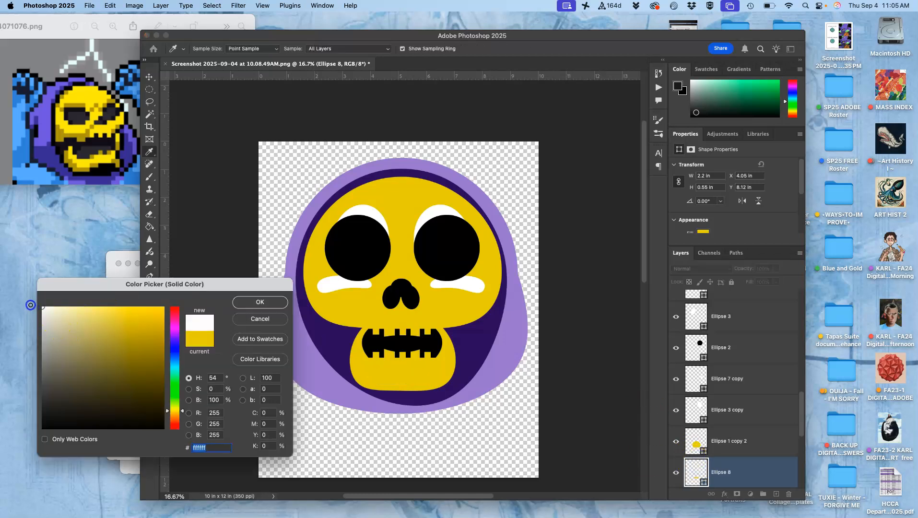
left_click(259, 301)
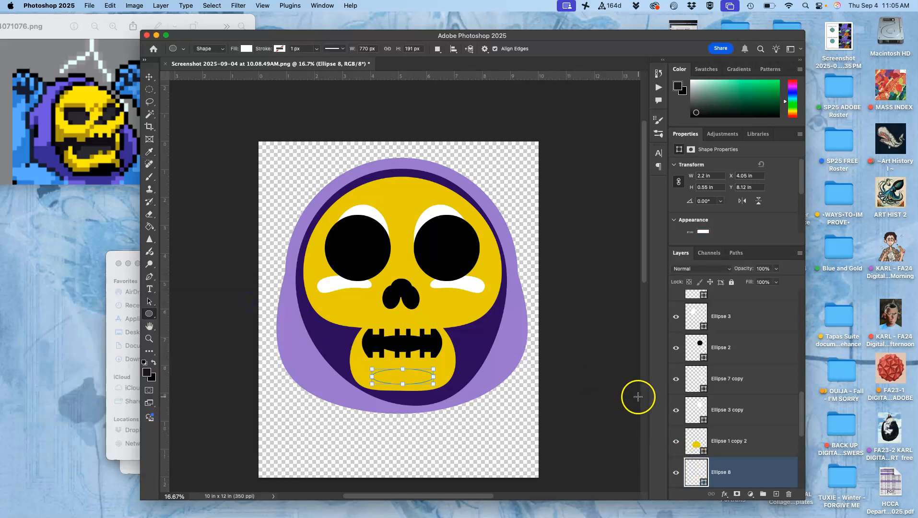
key("super+]")
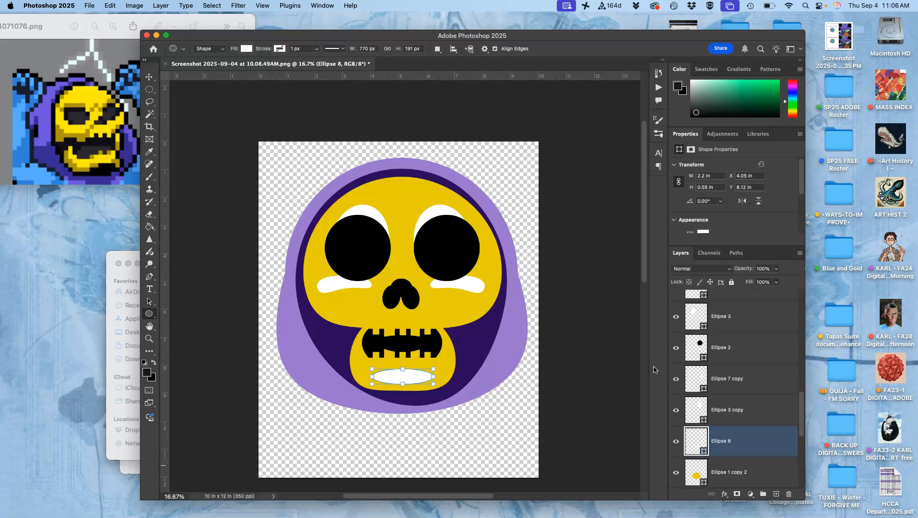
- Change the chin ellipse's fill to a warm off-white, #eae8d6
double_click(696, 439)
left_click(346, 302)
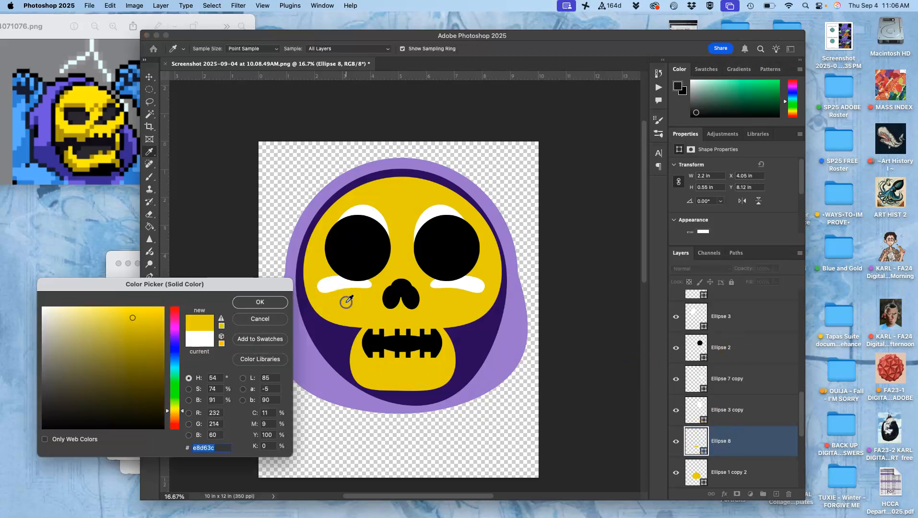
left_click(78, 317)
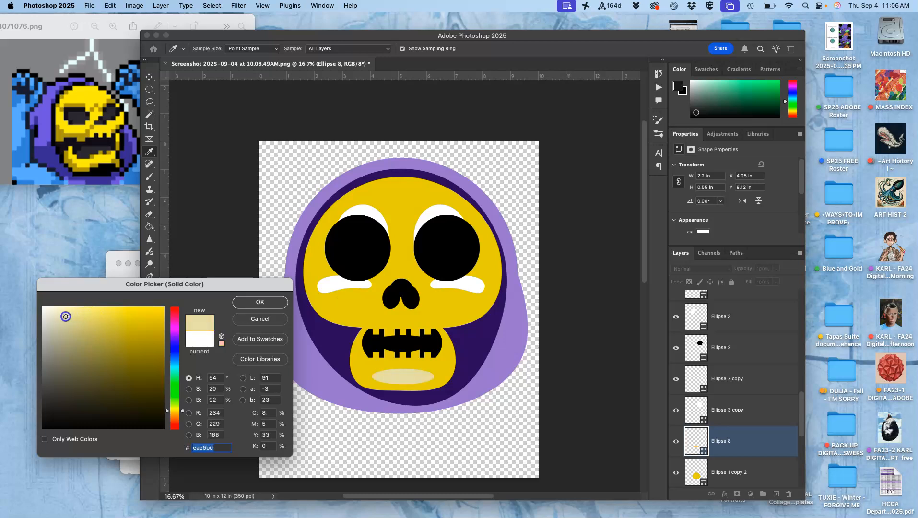
left_click_drag(65, 317, 55, 312)
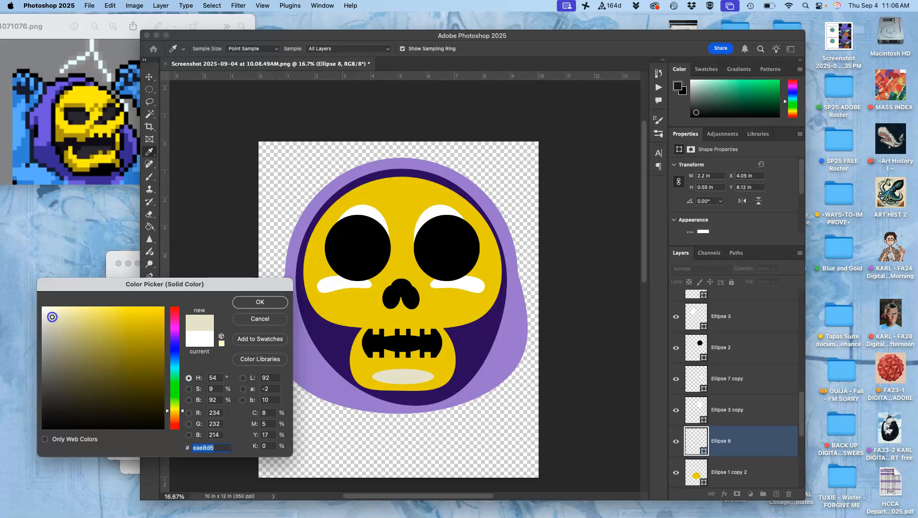
left_click(250, 303)
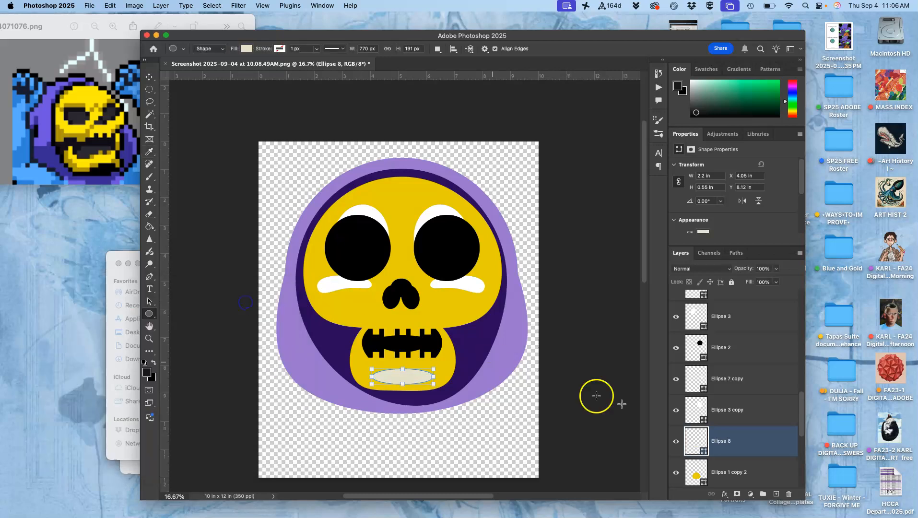
- Recolor the highlight under the right eye, Ellipse 7 copy, to the chin ellipse's off-white, #e9e7d6
left_click(696, 434)
left_click(698, 409)
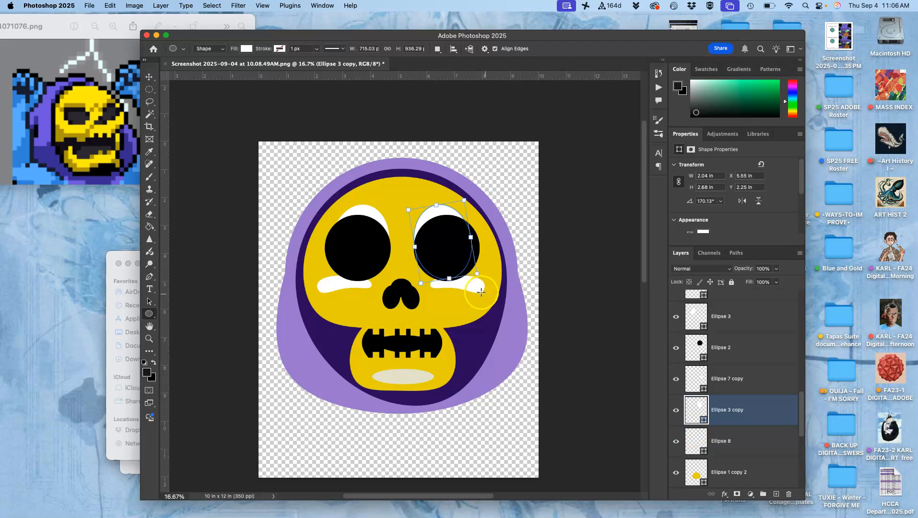
left_click(149, 77)
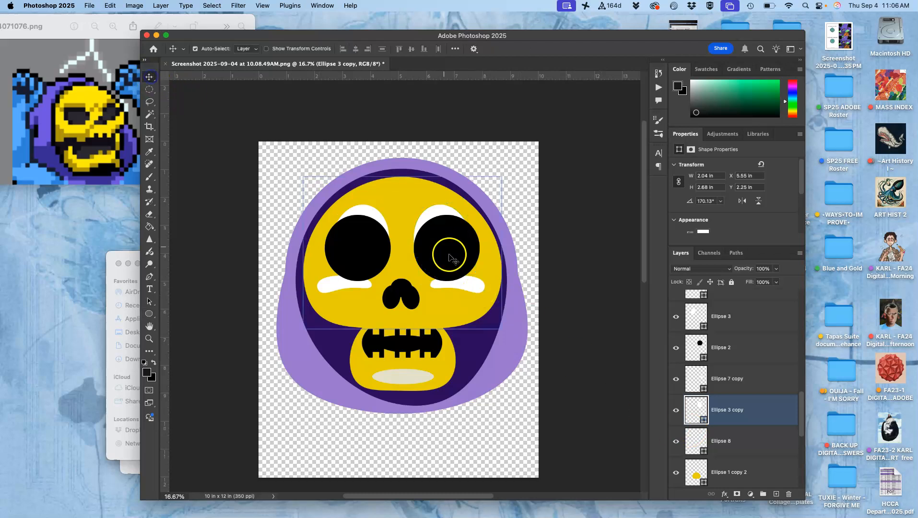
left_click(472, 285)
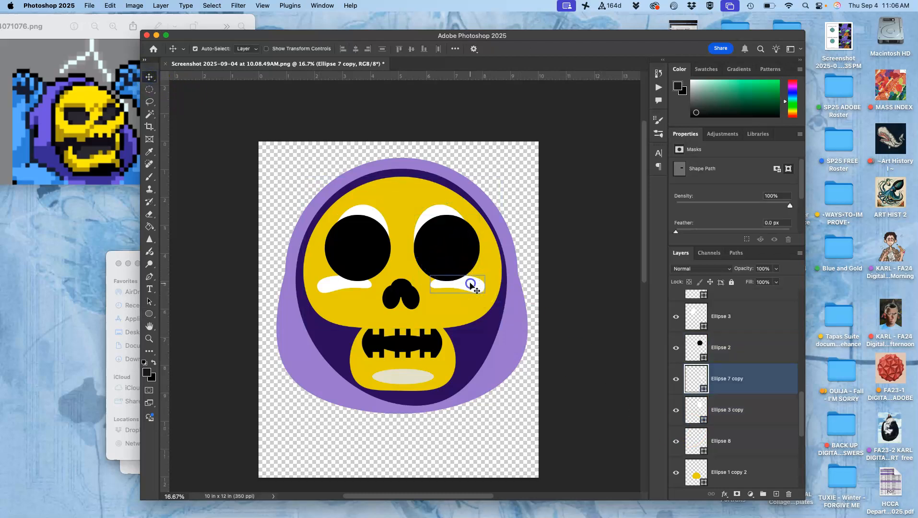
left_click(334, 286, "shift")
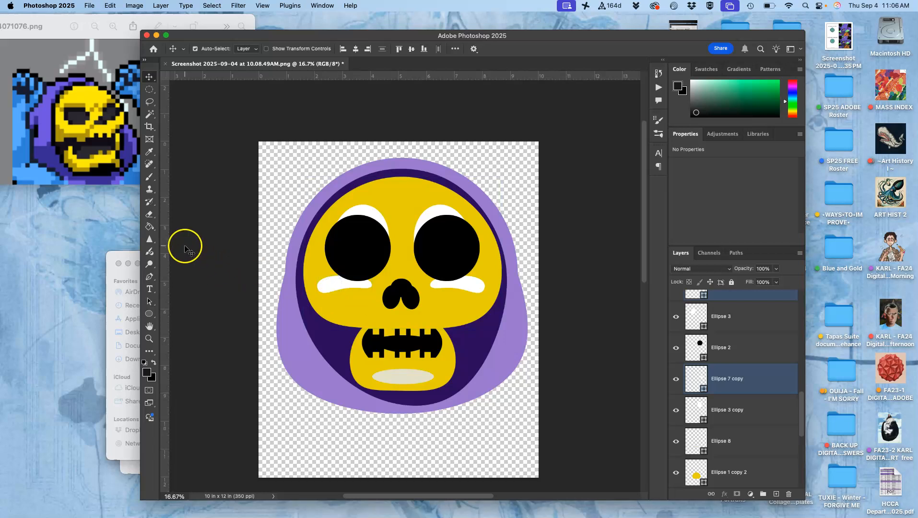
left_click(391, 380, "shift")
left_click(693, 375)
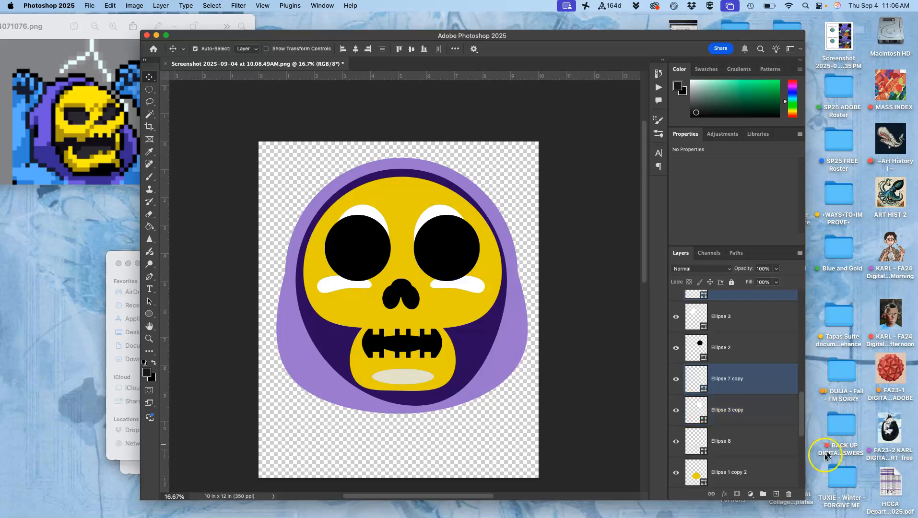
double_click(695, 378)
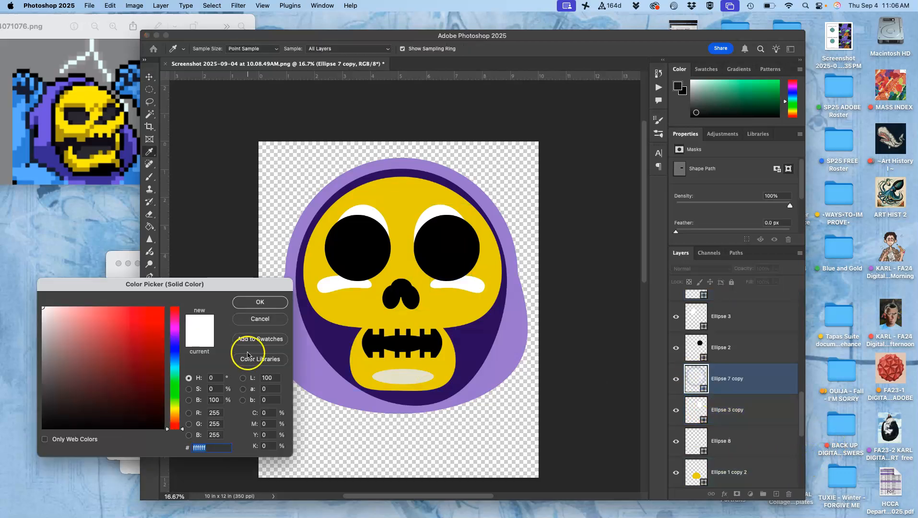
left_click(394, 374)
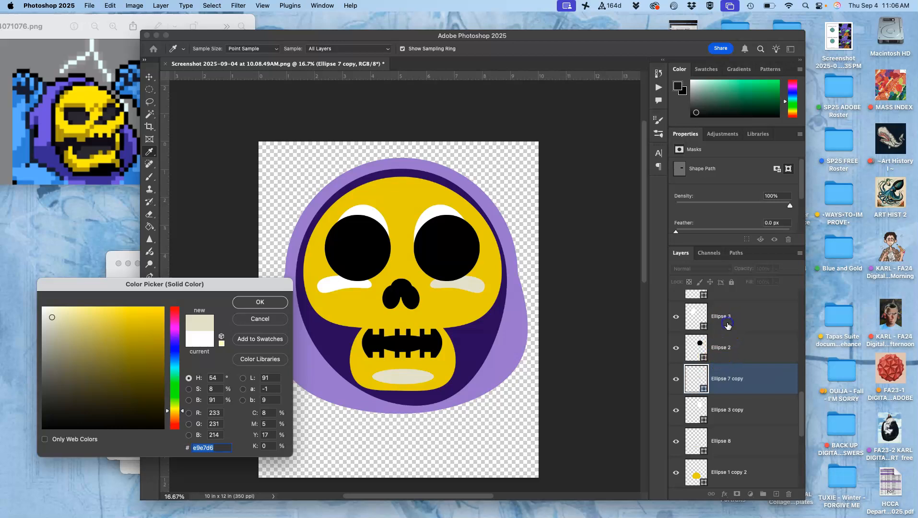
left_click(260, 302)
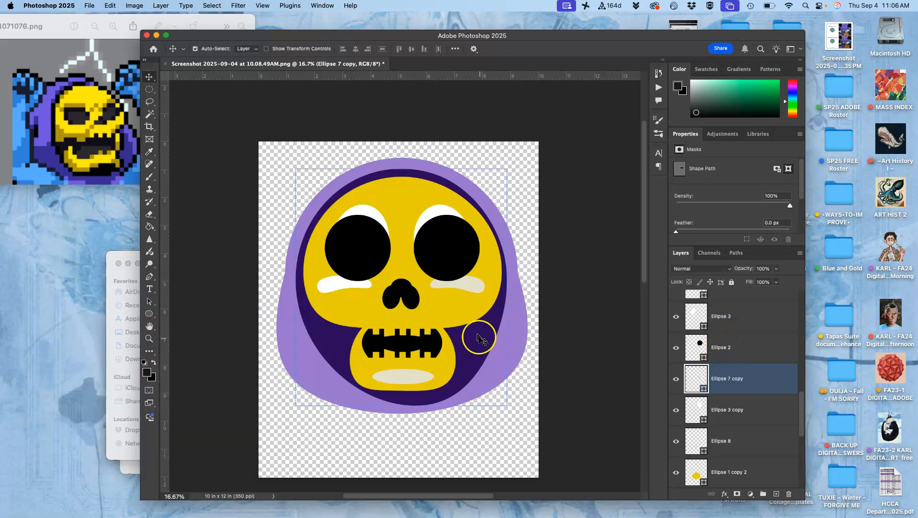
- Recolor the matching highlight under the left eye, Ellipse 7, to the same off-white, #e9e7d6
left_click(319, 290)
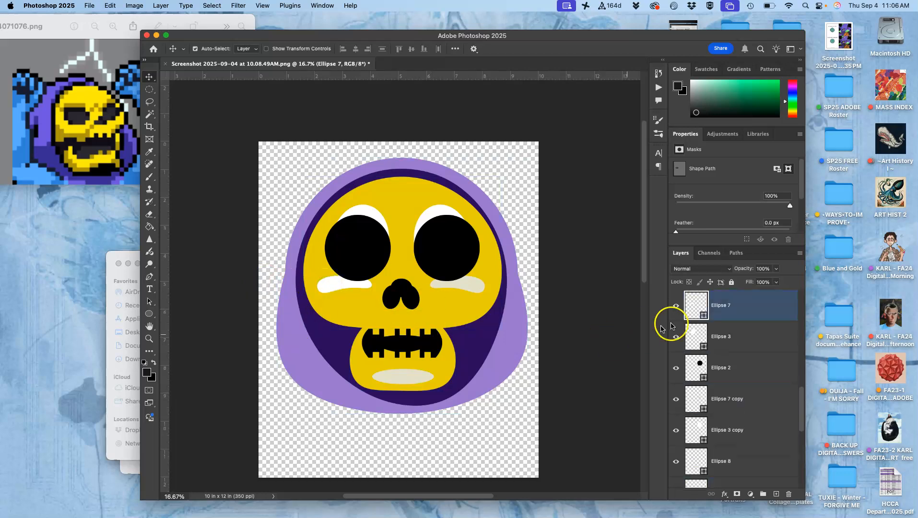
double_click(695, 305)
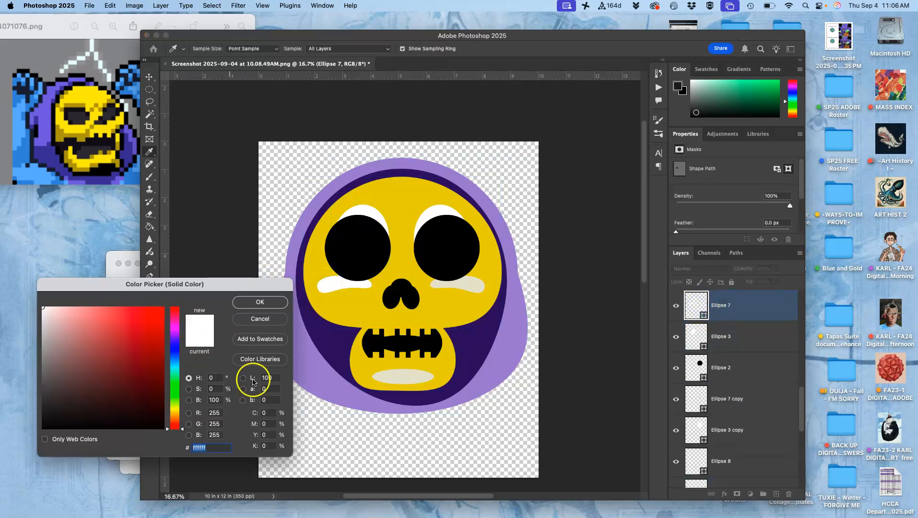
left_click(405, 371)
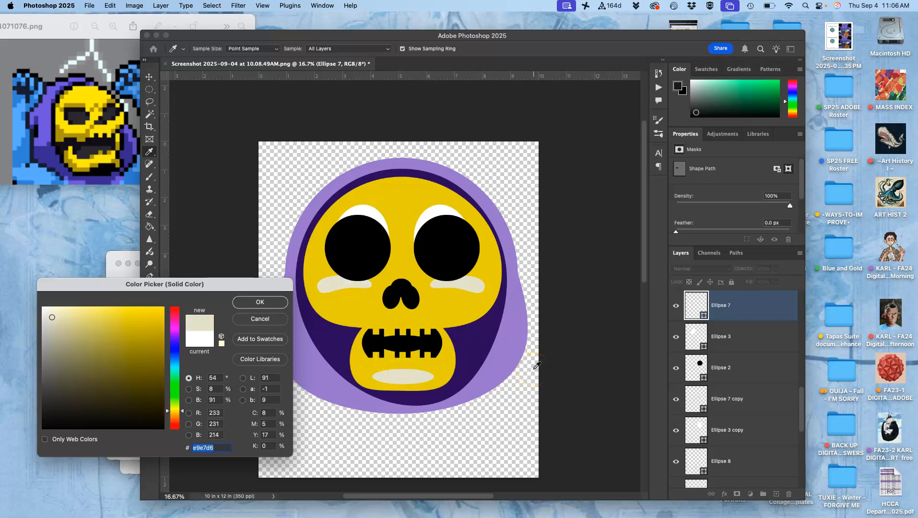
left_click(272, 302)
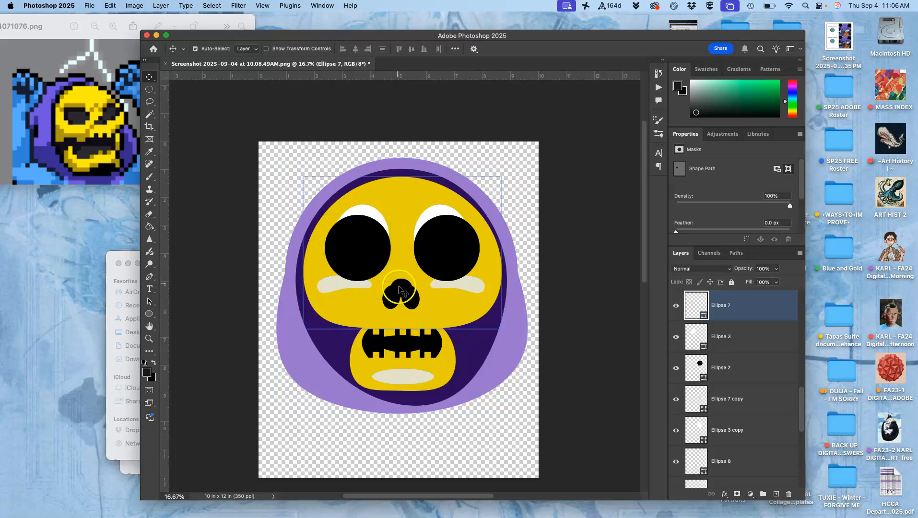
- Change the fill of the highlight behind the right eye, Ellipse 3 copy, to off-white #e9e7d6, sampled from the under-eye highlight
scroll(399, 294, "down", 1)
scroll(399, 294, "down", 3)
scroll(399, 294, "up", 4)
key("super+equal")
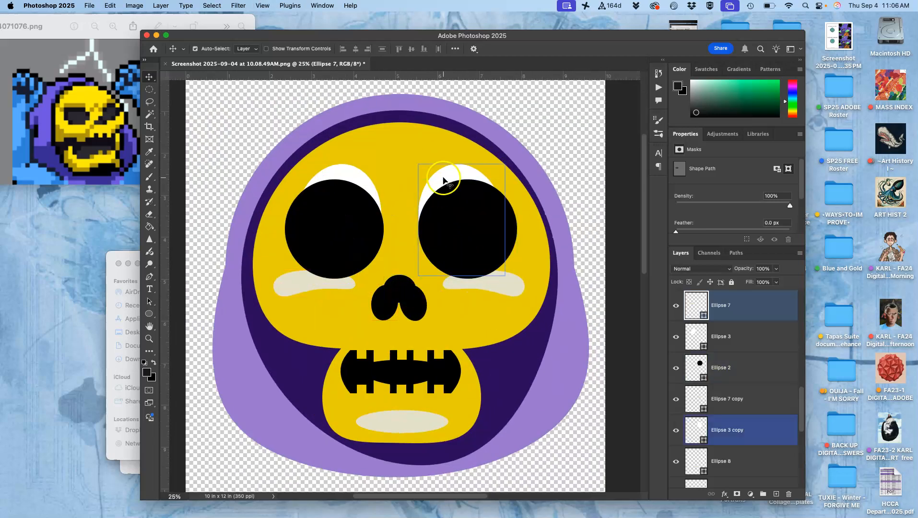
left_click(447, 176, "super")
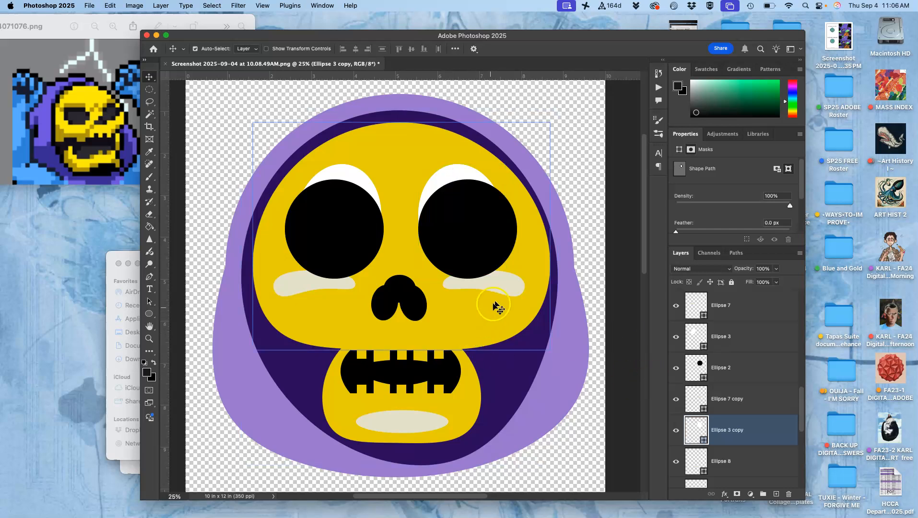
left_click(496, 290, "shift+super")
double_click(693, 427)
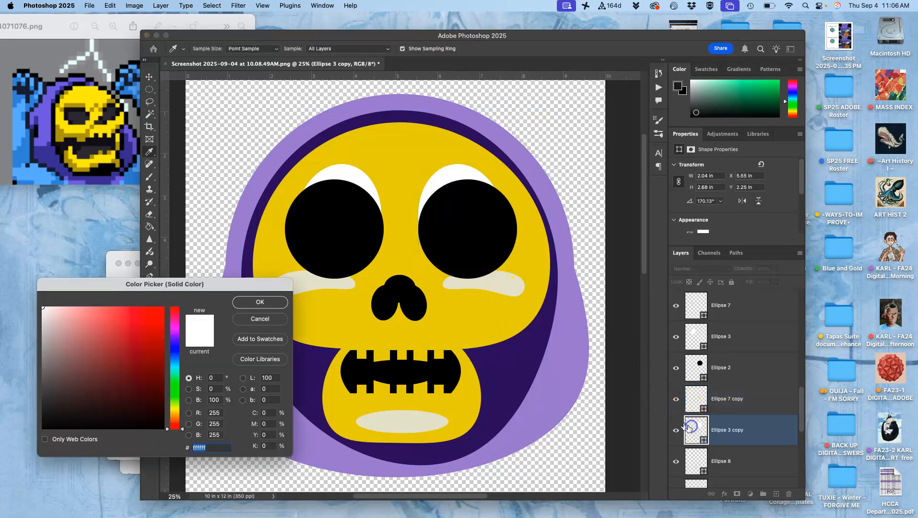
left_click(514, 287)
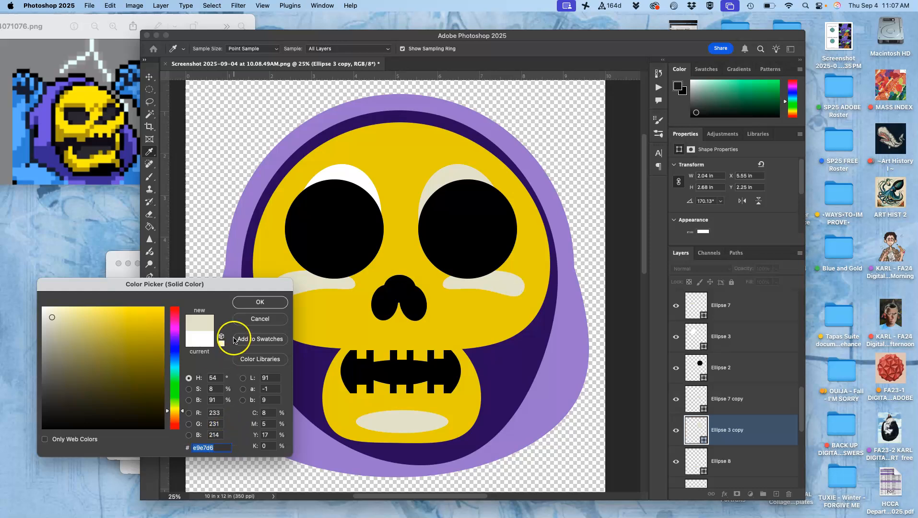
left_click(253, 303)
key("v")
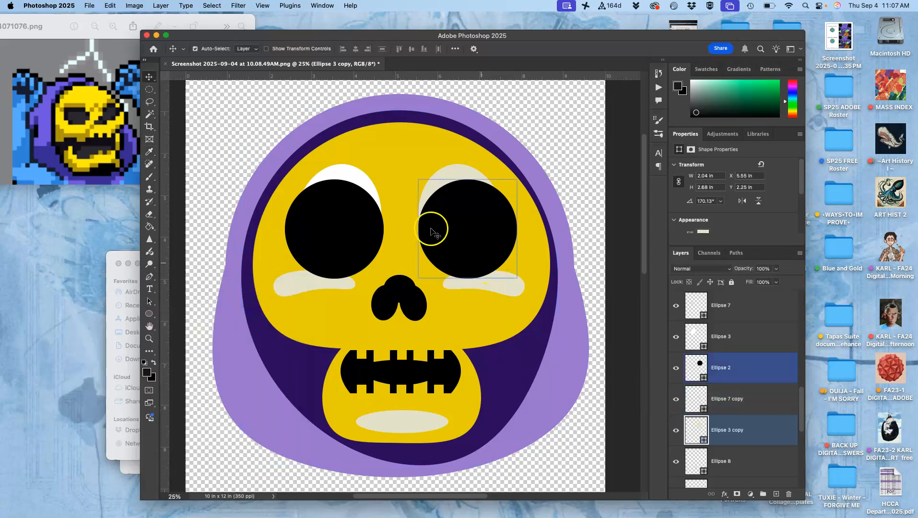
- Fill the highlight behind the left eye, Ellipse 3, with the off-white sampled from the chin ellipse
left_click(350, 176)
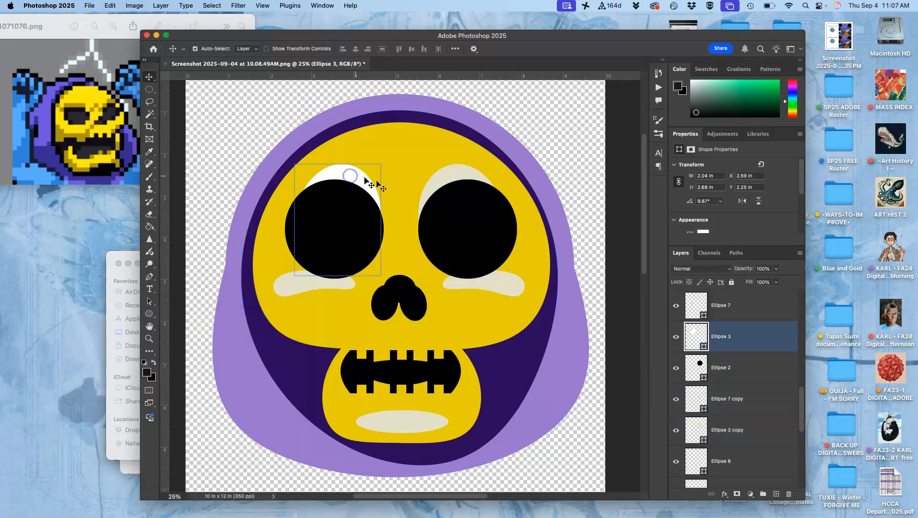
double_click(694, 336)
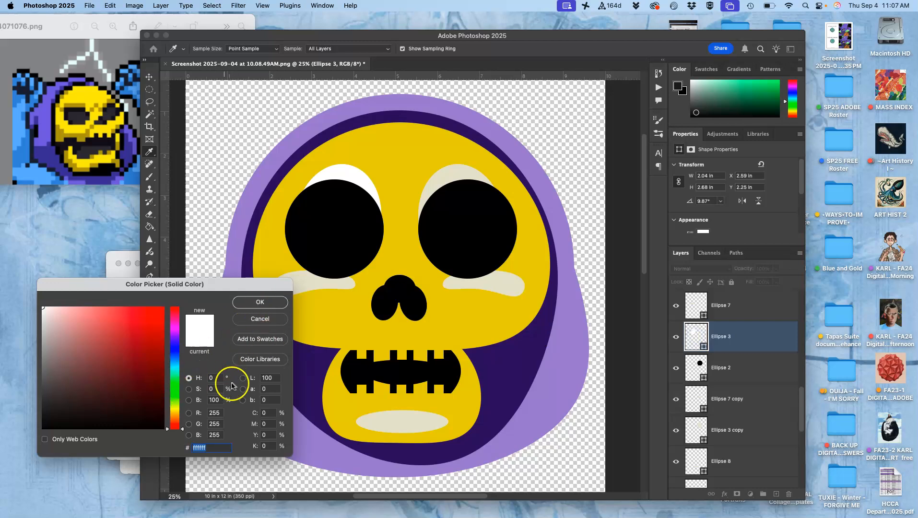
left_click_drag(385, 419, 247, 280)
left_click(244, 302)
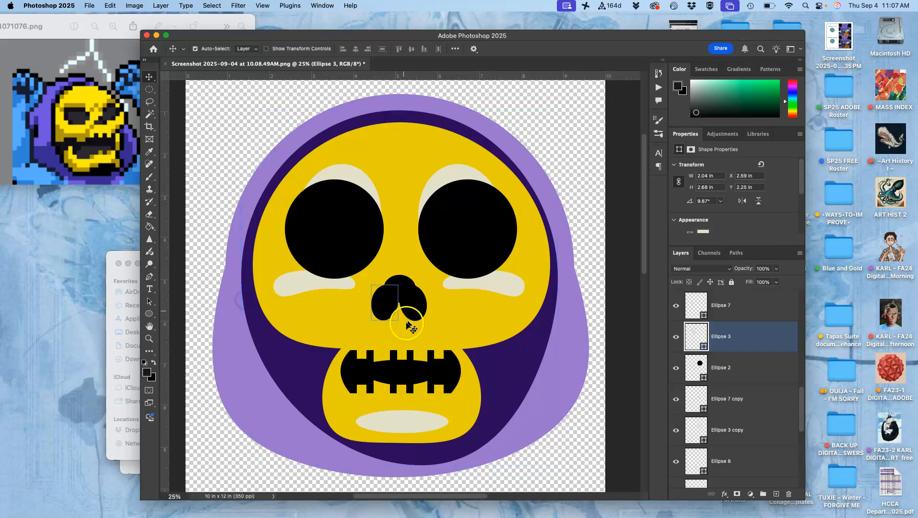
- Duplicate the left under-eye highlight, flip the copy vertically, and place it on the cheek just below, rotated about 11.4°
scroll(570, 405, "down", 3)
scroll(569, 405, "left", 2)
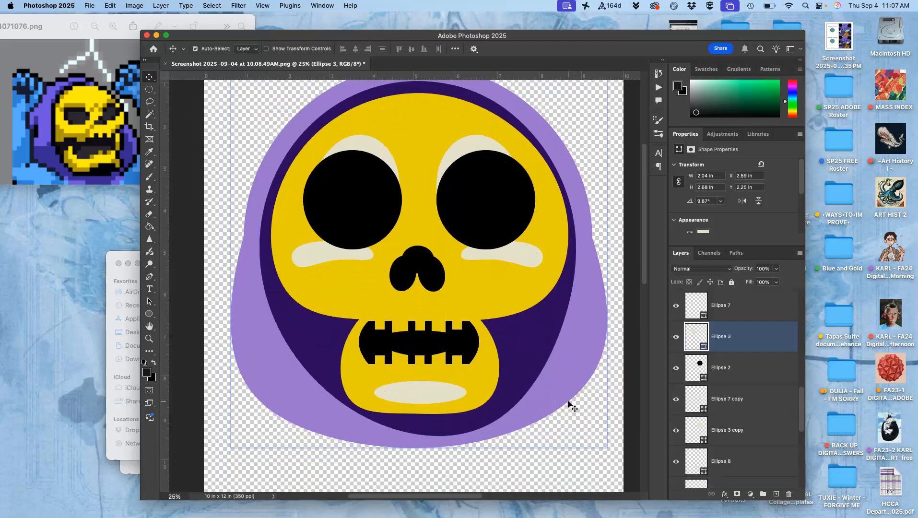
scroll(570, 405, "down", 1)
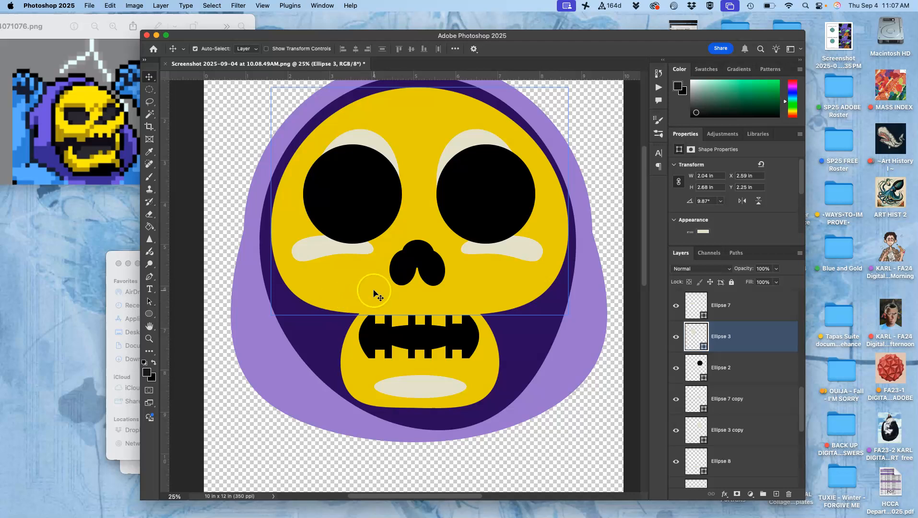
left_click(322, 248)
key("super+j")
key("super+t")
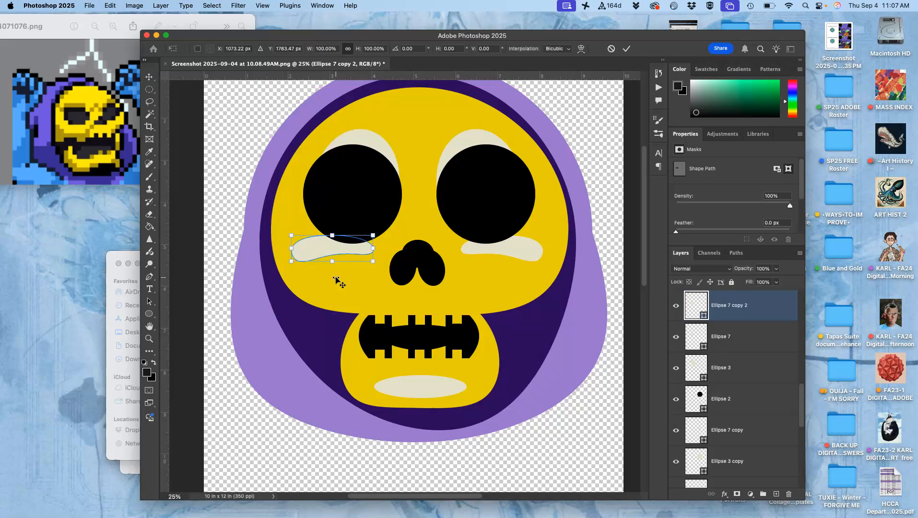
right_click(337, 248)
left_click(364, 476)
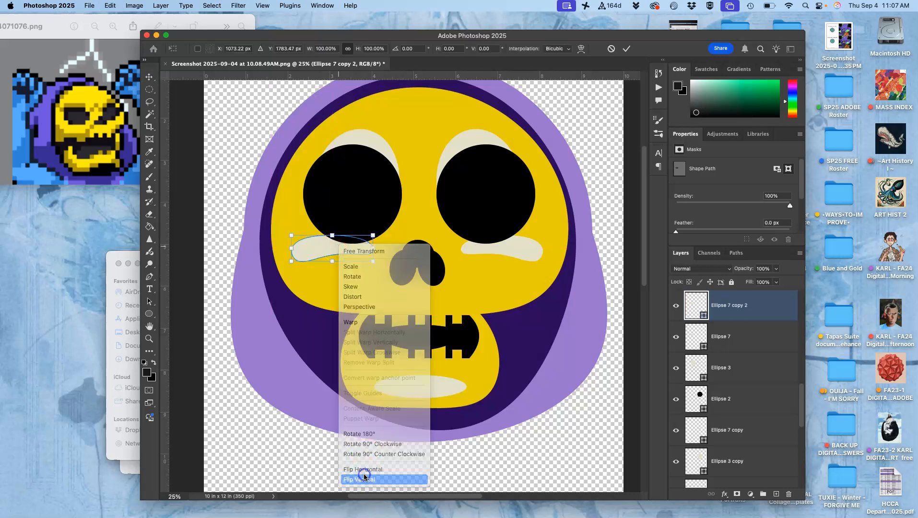
left_click_drag(338, 254, 377, 316)
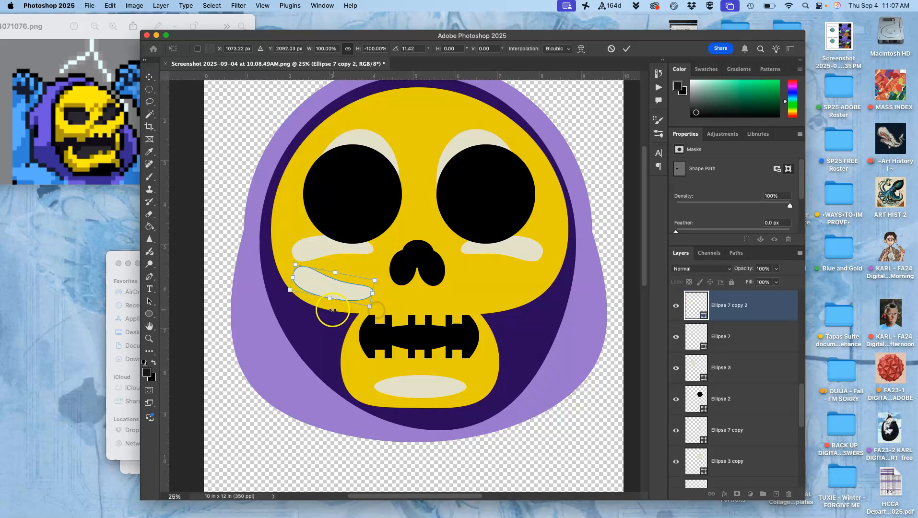
- Stretch the flipped cheek copy to about 108% width and 164% height, shift it toward the nose, and warp its left part outward
left_click_drag(329, 300, 326, 317)
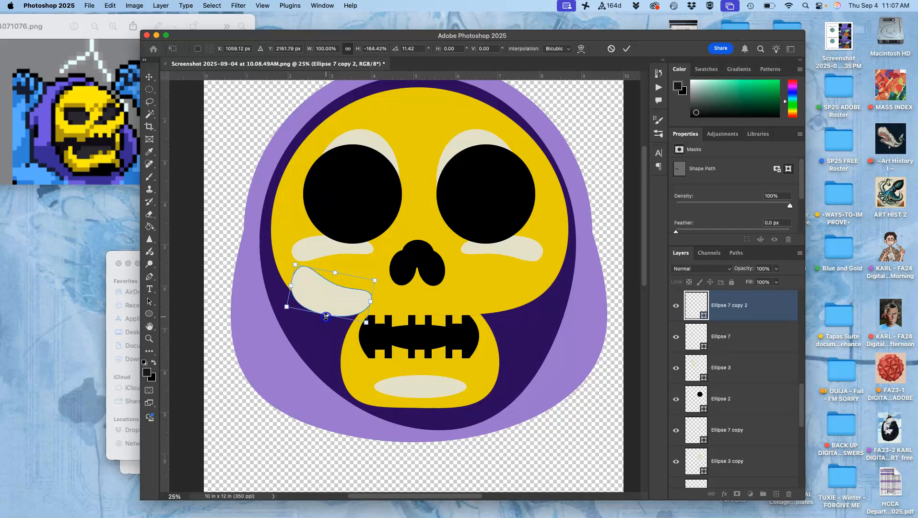
left_click_drag(291, 283, 328, 294)
right_click(337, 293)
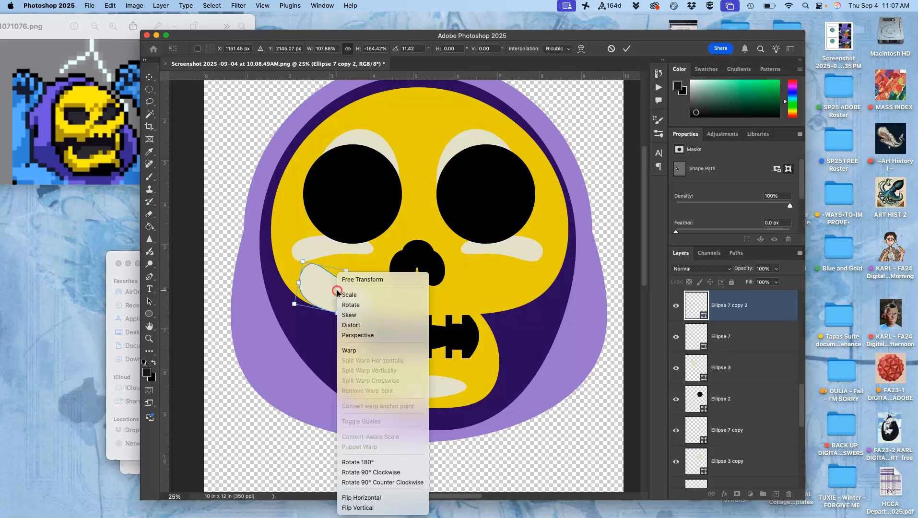
left_click(357, 352)
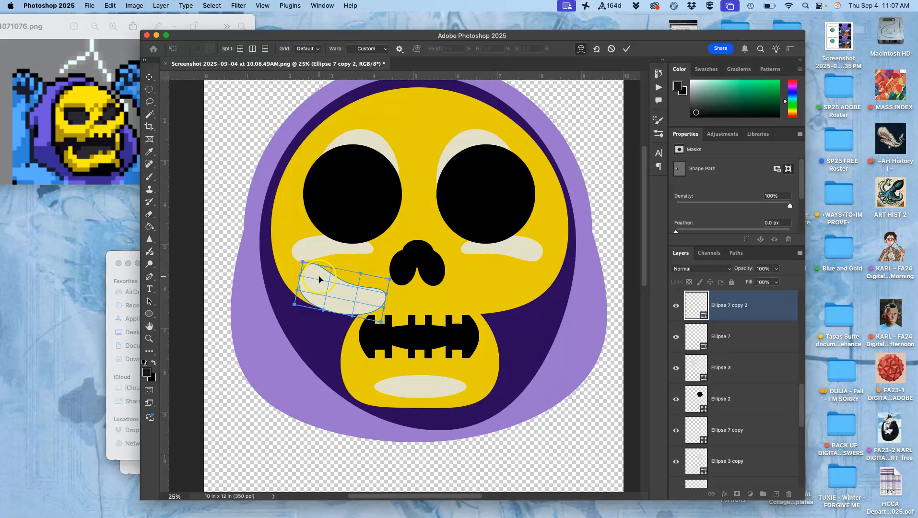
left_click_drag(322, 287, 305, 287)
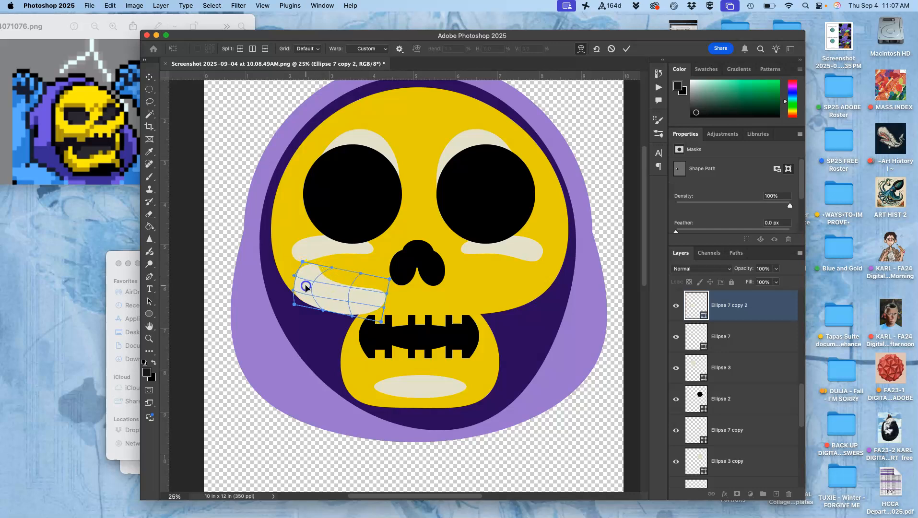